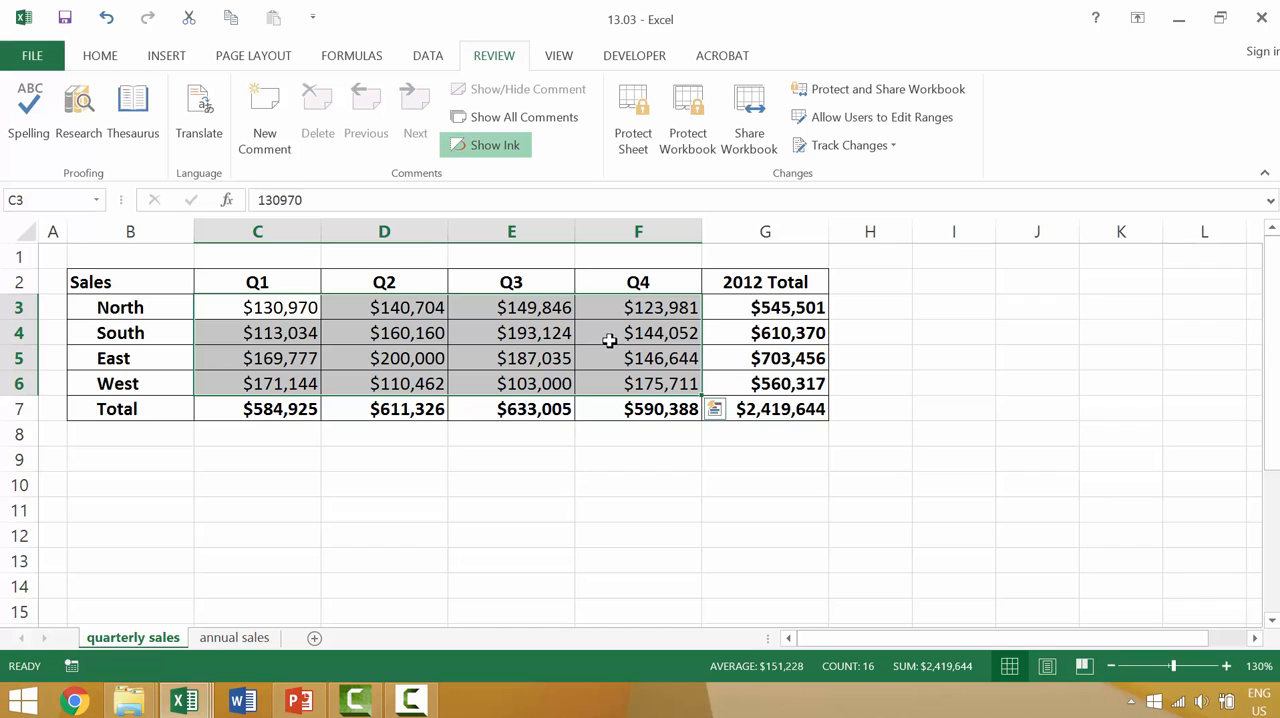
# Step: Turn off the Locked protection setting for the regional quarterly sales cells C3:F6
pyautogui.click(100, 56)
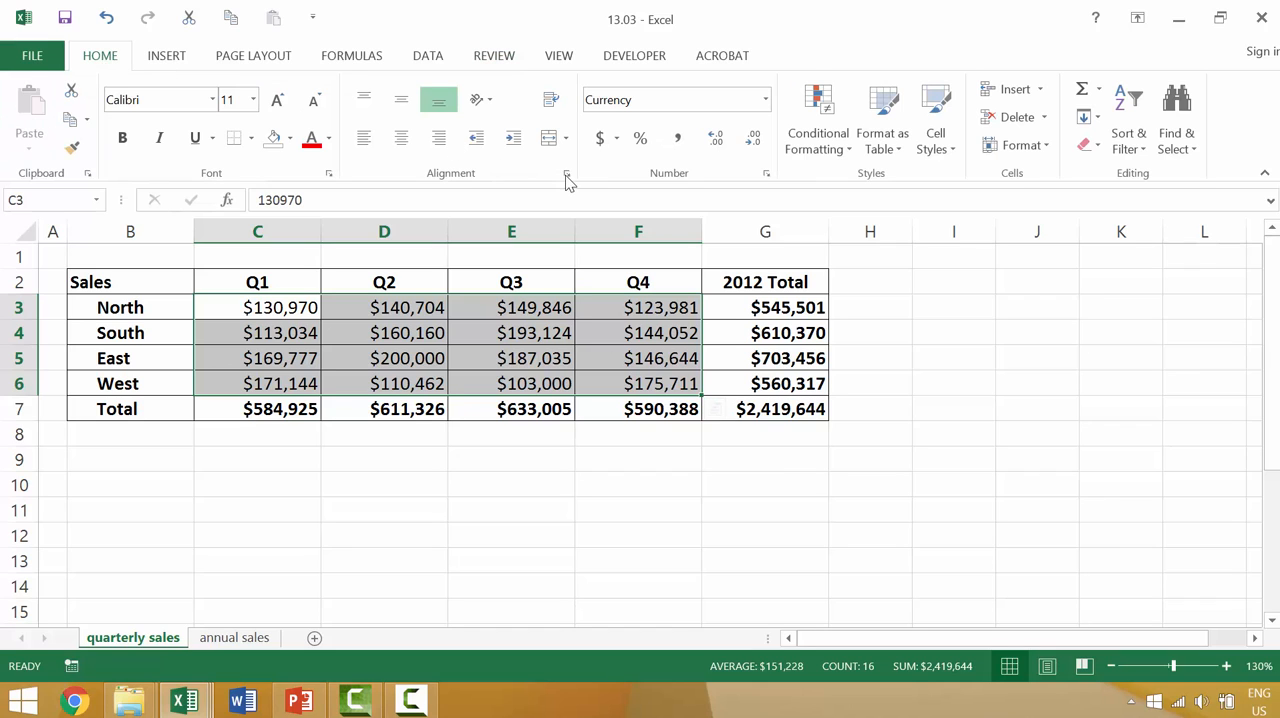
pyautogui.click(566, 174)
pyautogui.click(1030, 124)
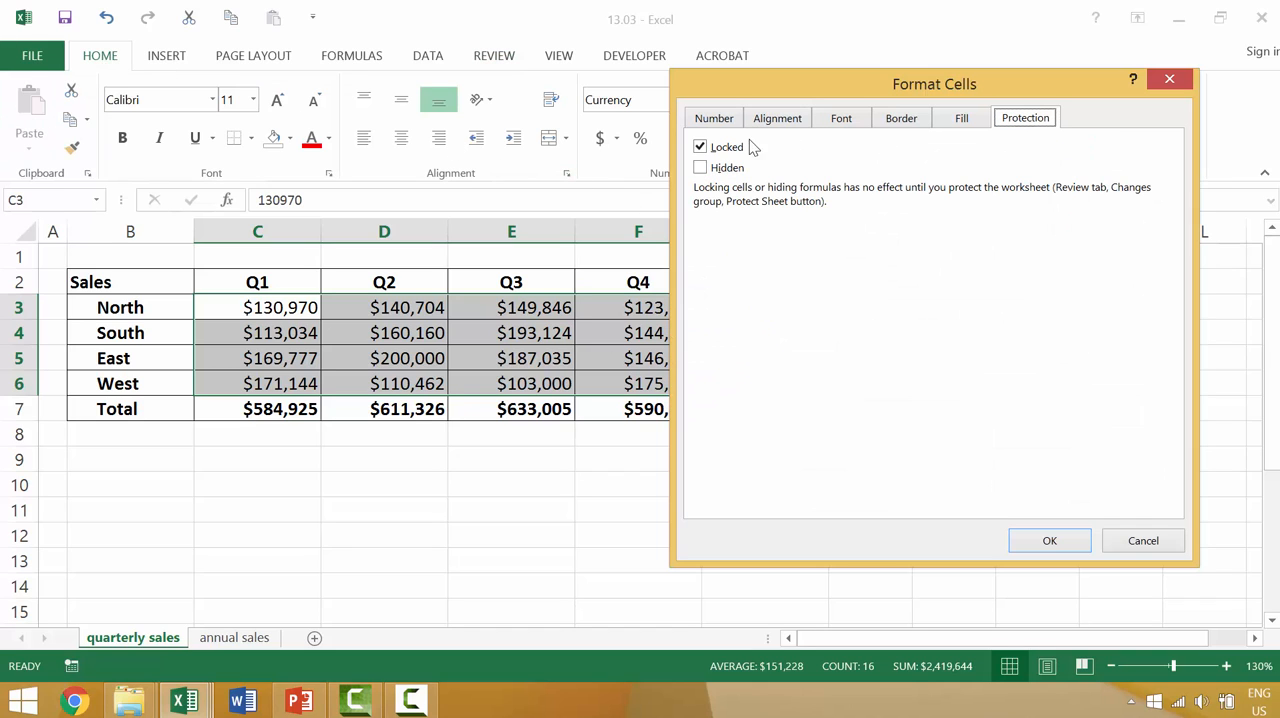
pyautogui.click(714, 147)
pyautogui.click(1049, 540)
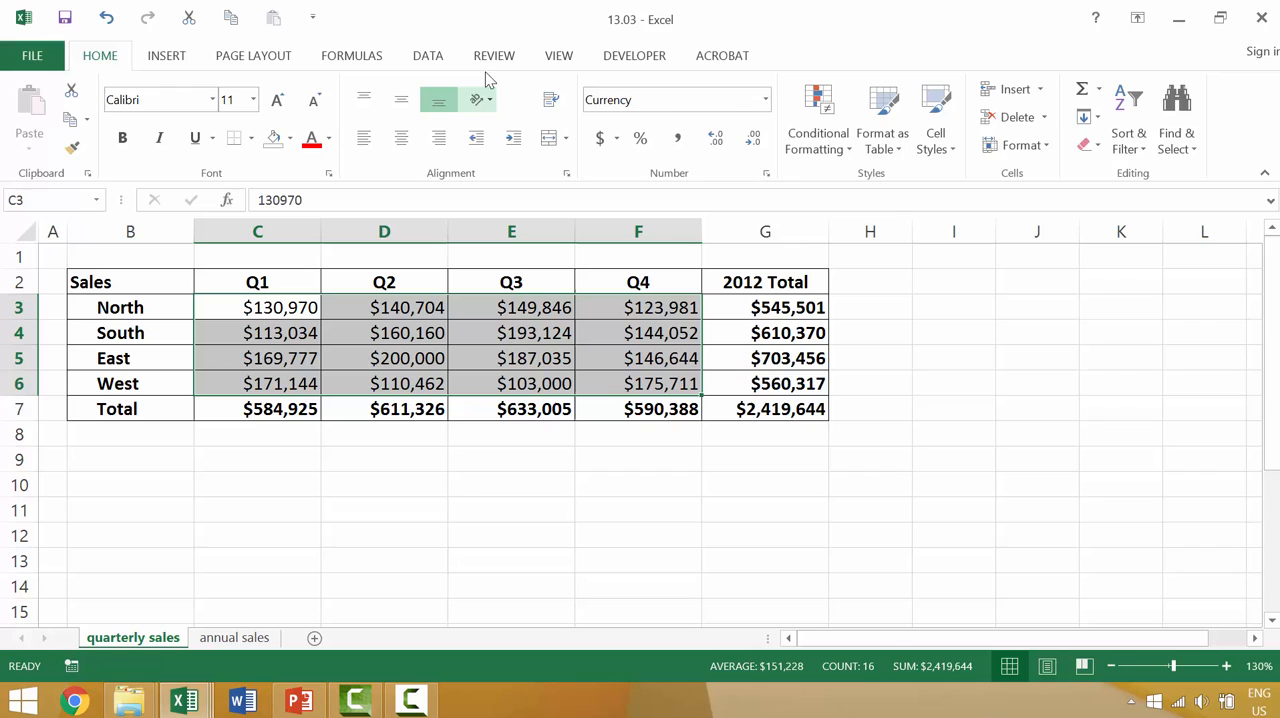
# Step: Protect the quarterly sales sheet with a password, allowing only Format cells and disallowing selection of locked and unlocked cells
pyautogui.click(557, 58)
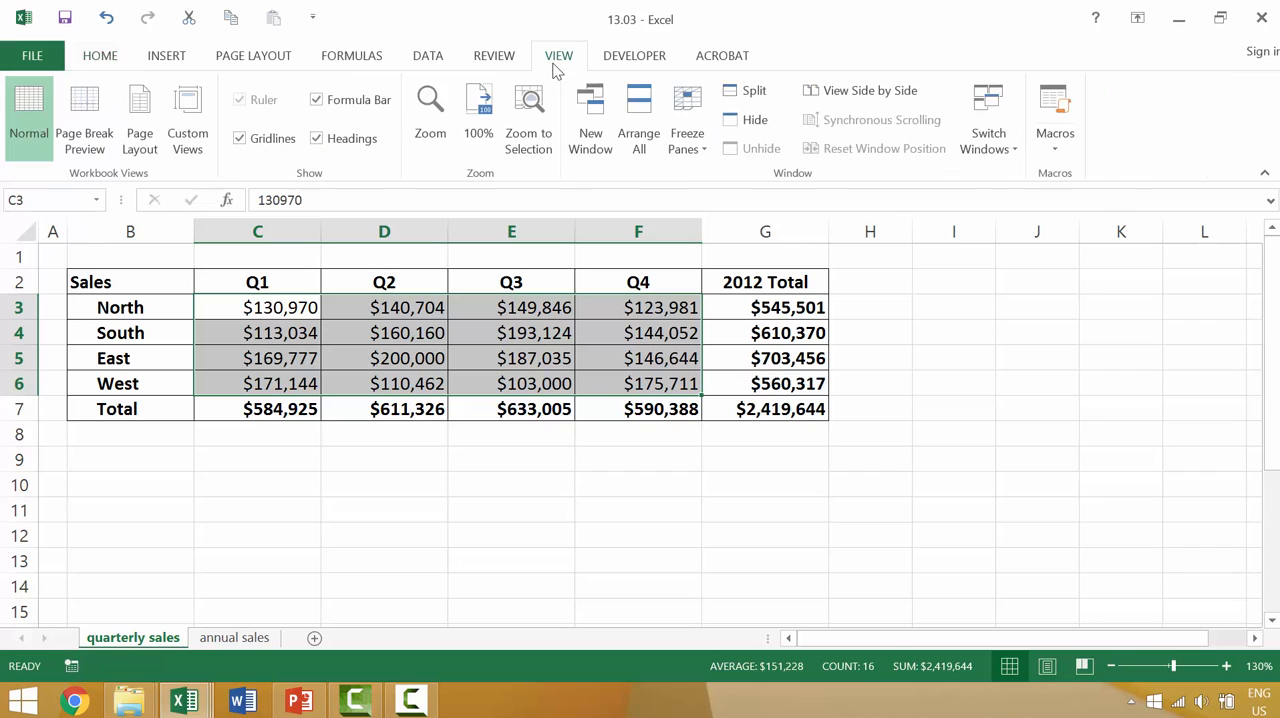
pyautogui.click(508, 58)
pyautogui.click(640, 112)
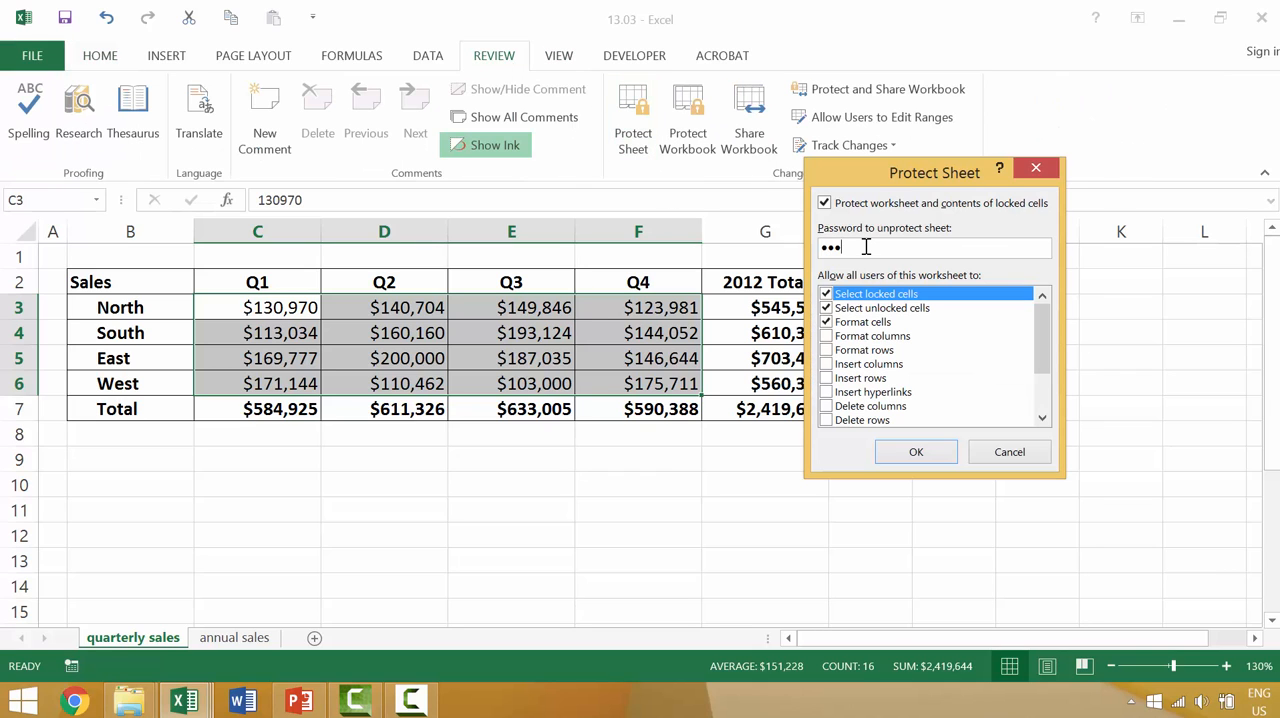
pyautogui.press('Return')
pyautogui.press('Escape')
pyautogui.click(826, 321)
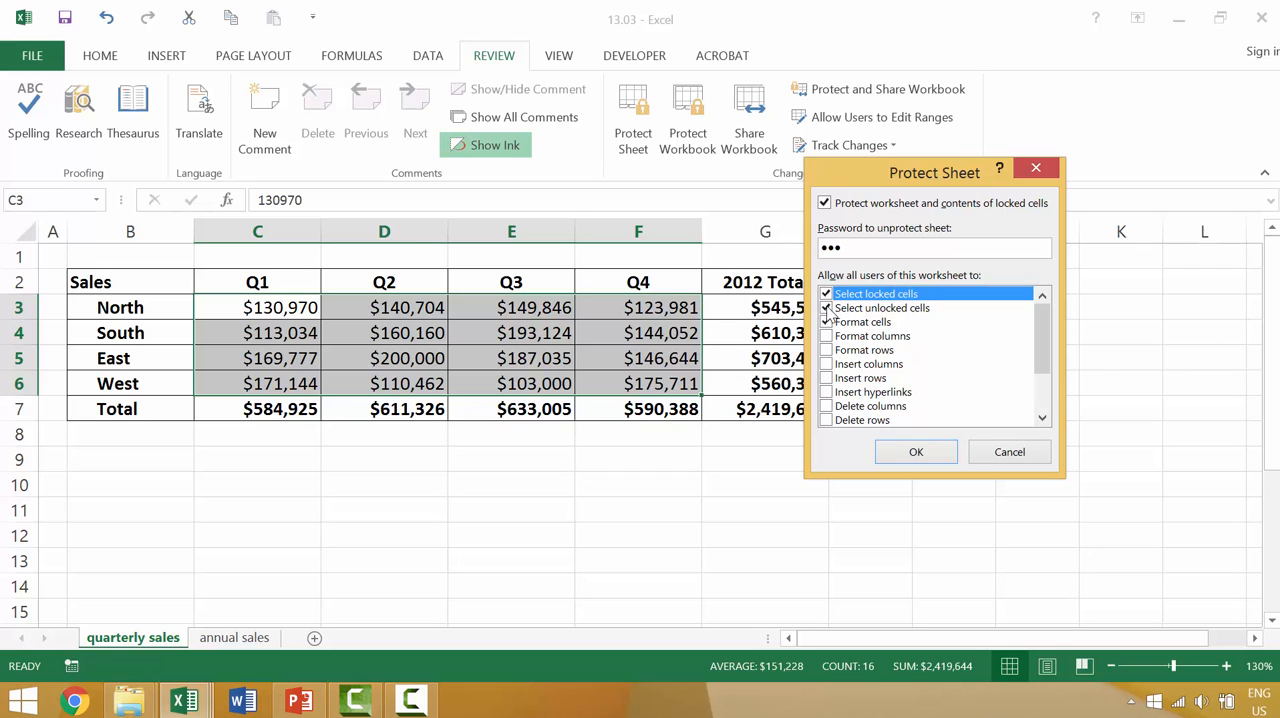
pyautogui.click(929, 456)
pyautogui.write('•••')
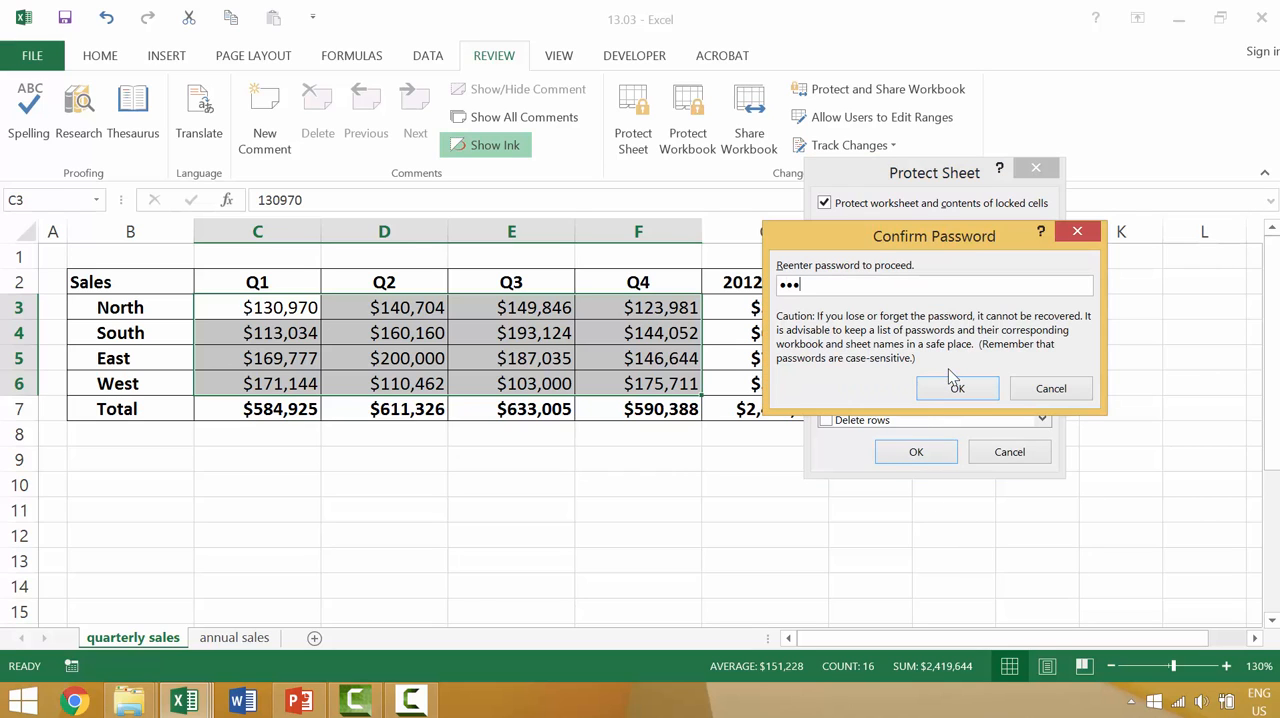
pyautogui.press('Return')
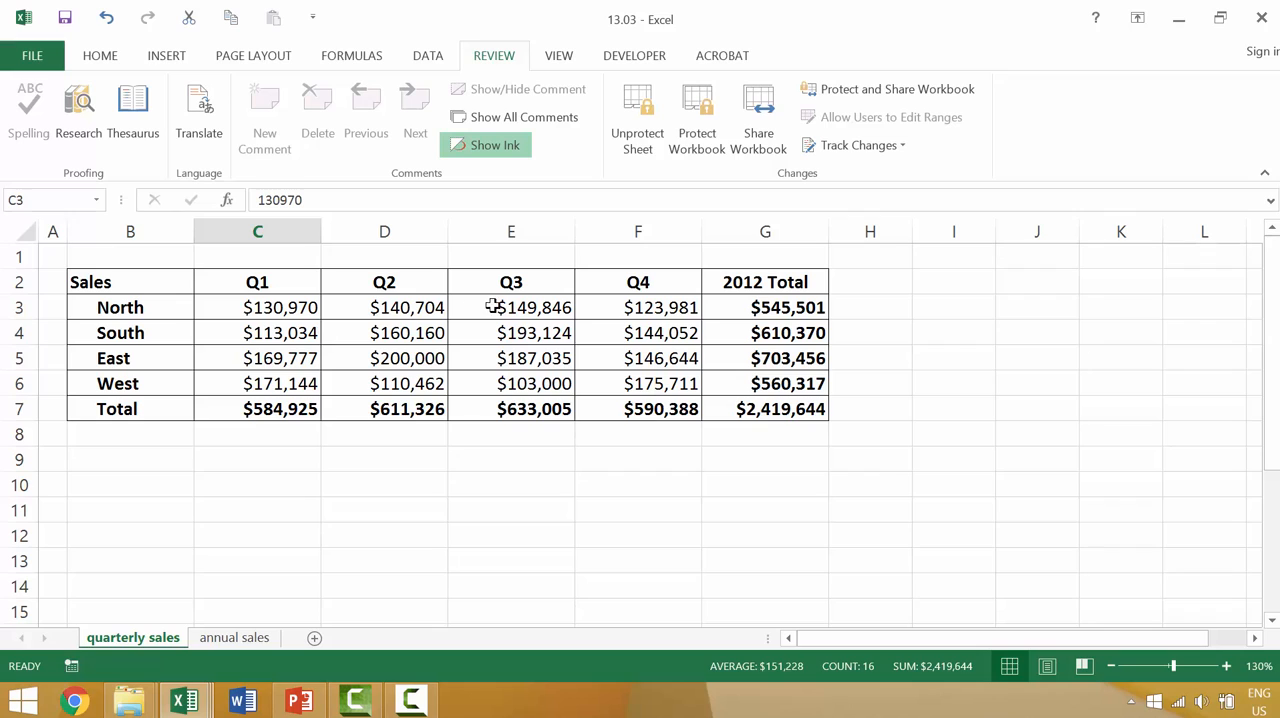
# Step: Unprotect the sheet with its password and protect it again without a password, allowing Select unlocked cells and Format cells
pyautogui.click(658, 127)
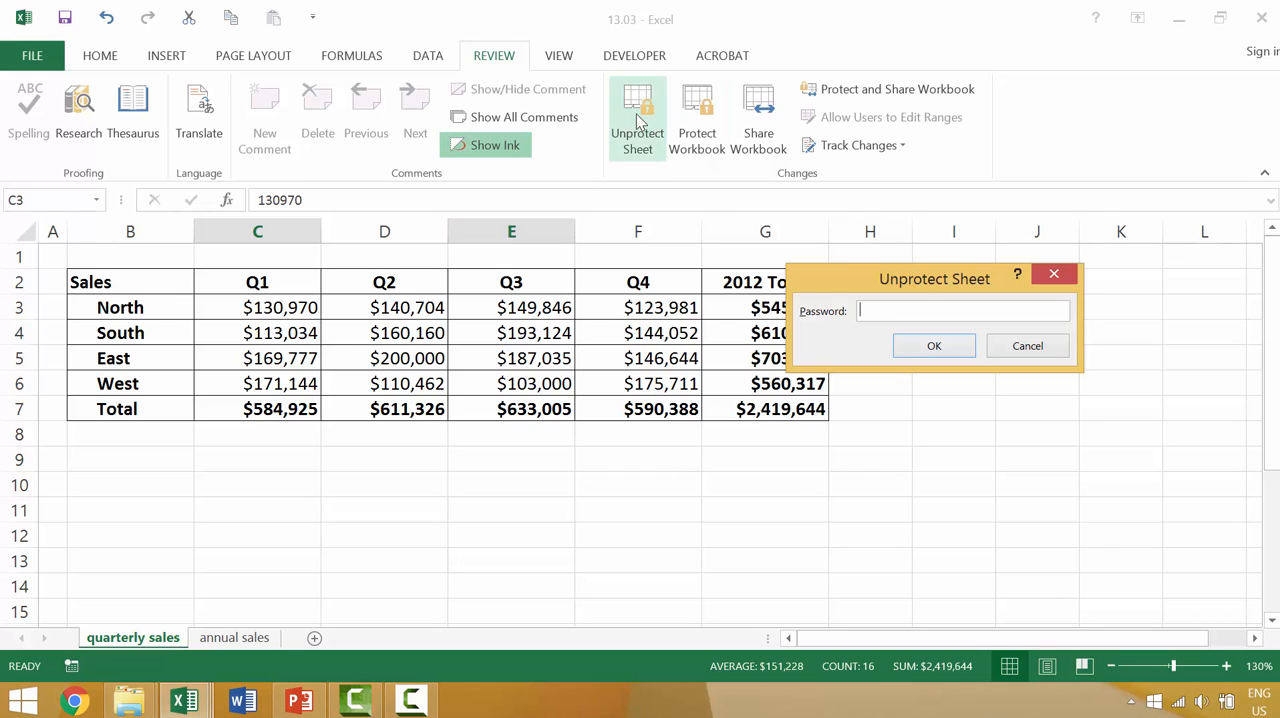
pyautogui.click(918, 344)
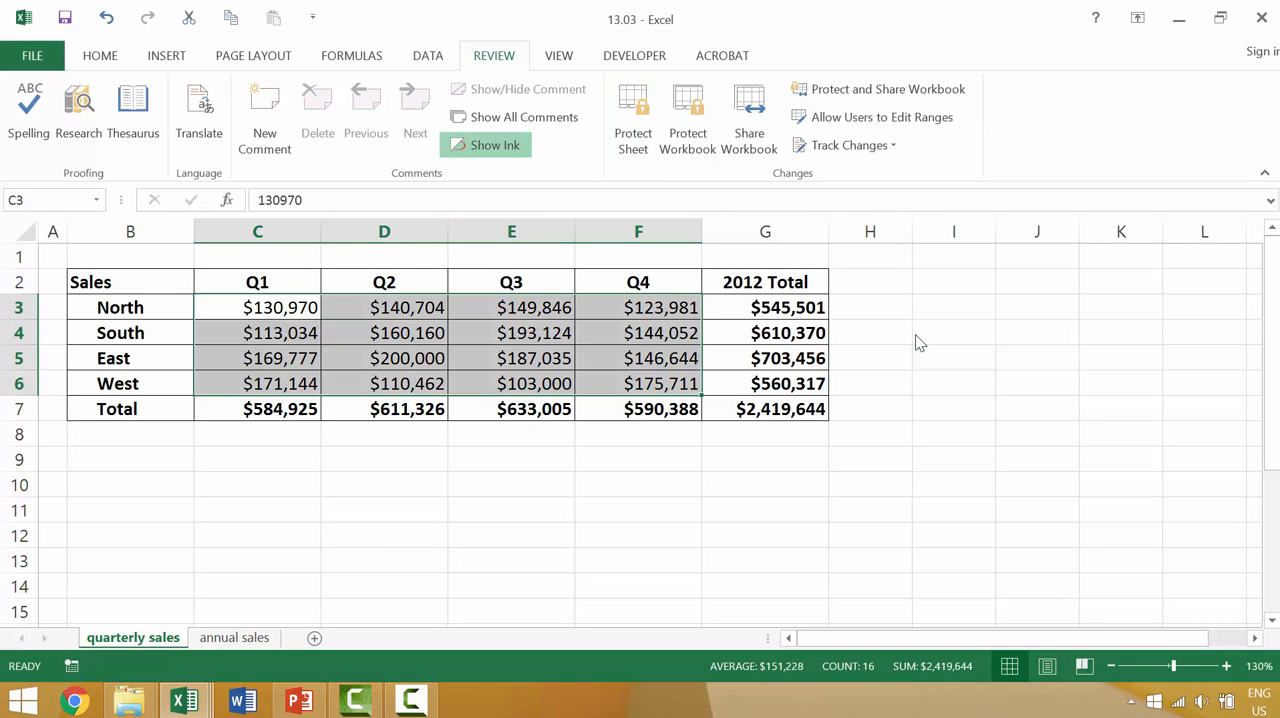
pyautogui.click(631, 92)
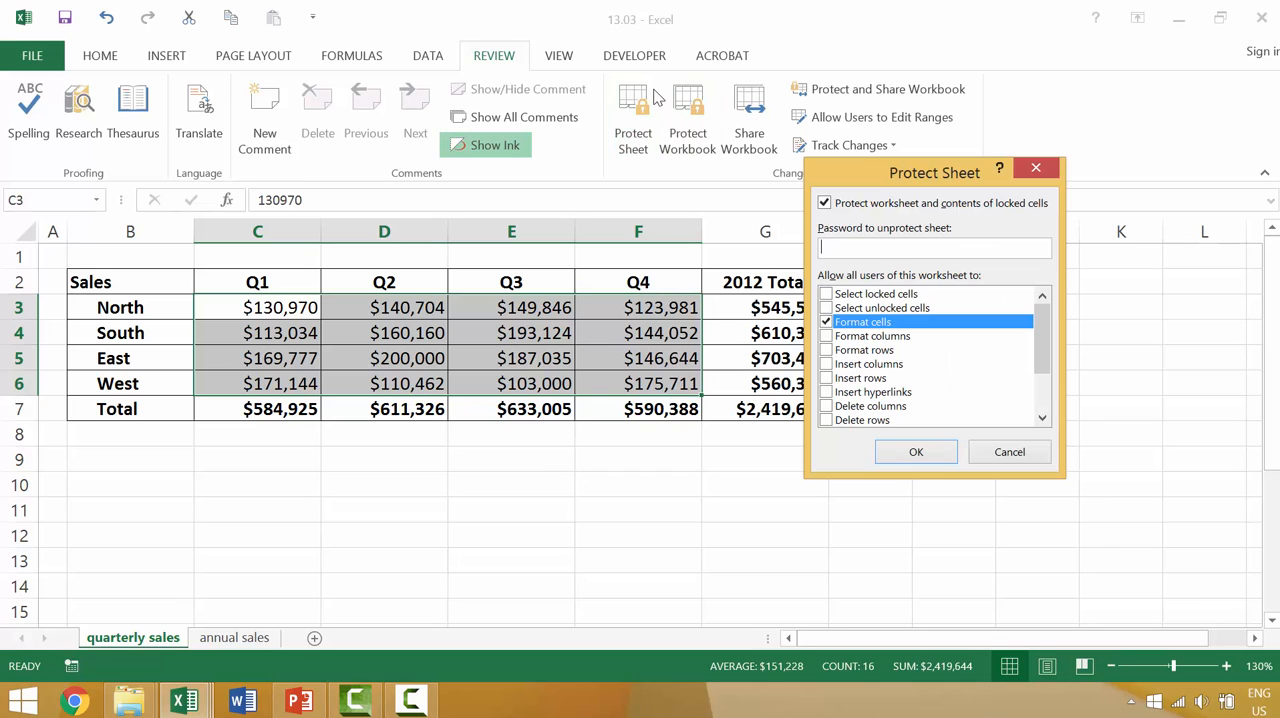
pyautogui.click(826, 308)
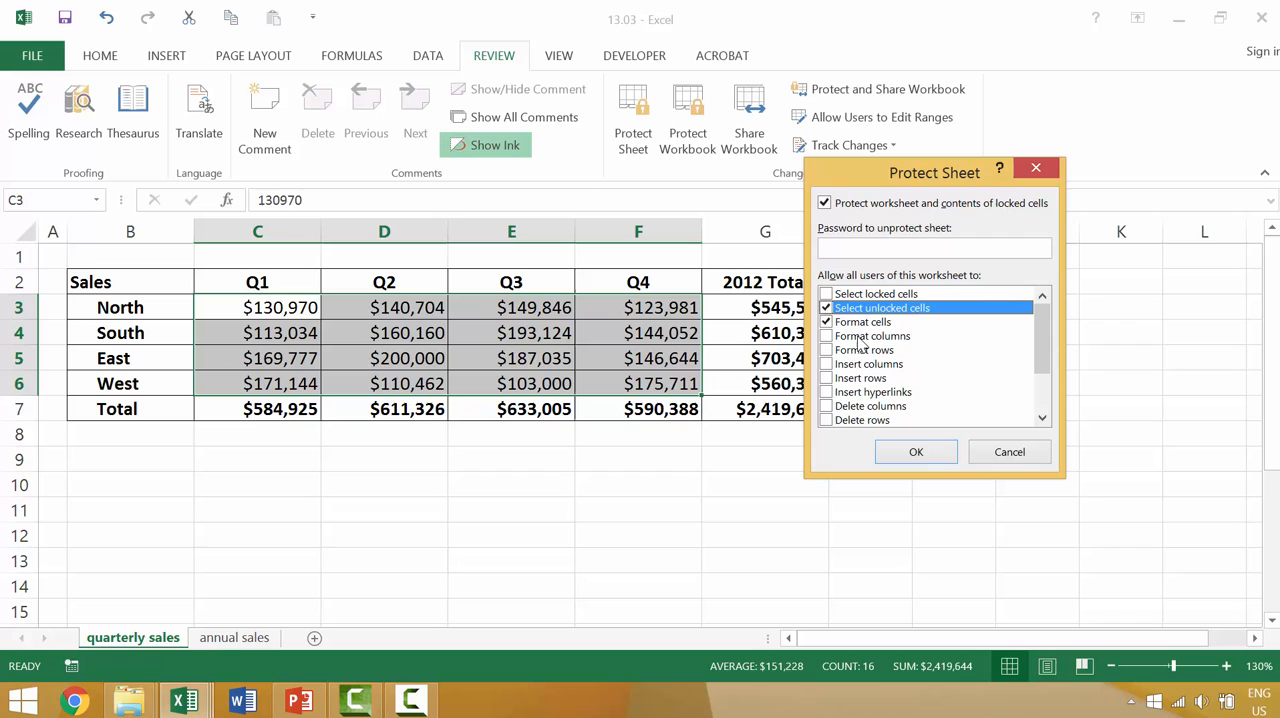
pyautogui.click(918, 454)
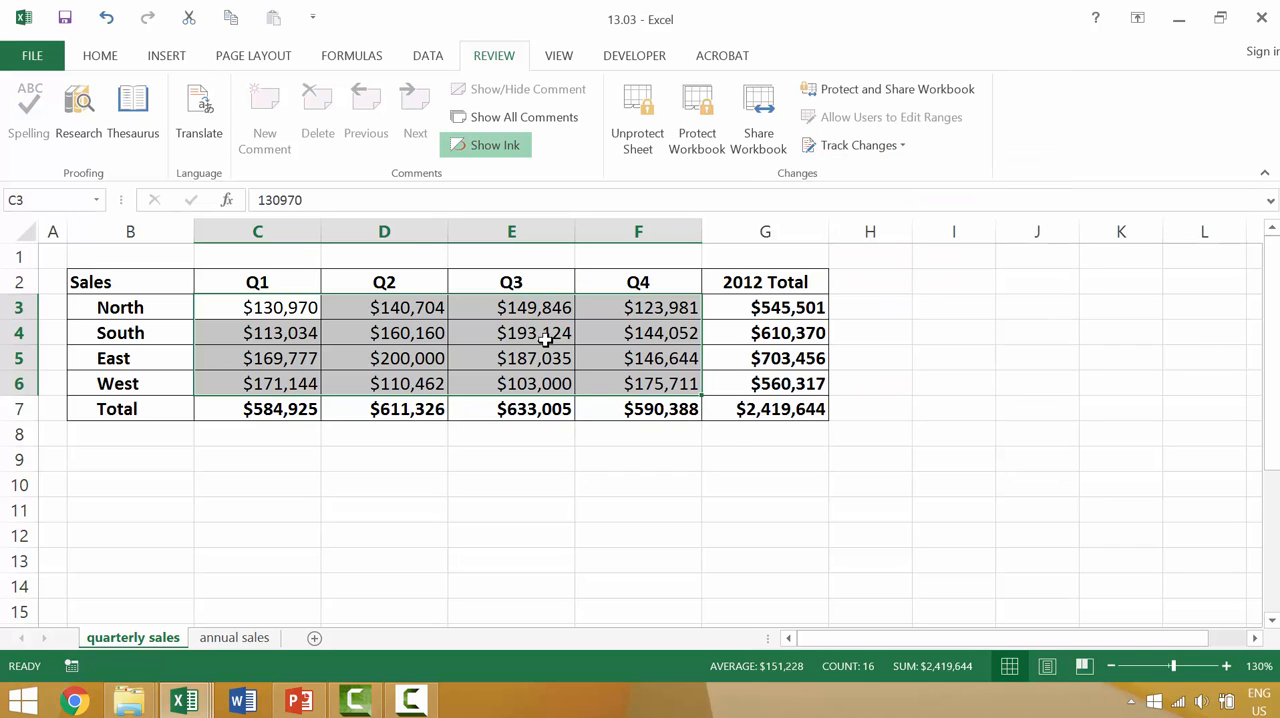
pyautogui.click(232, 335)
pyautogui.write('121212121212')
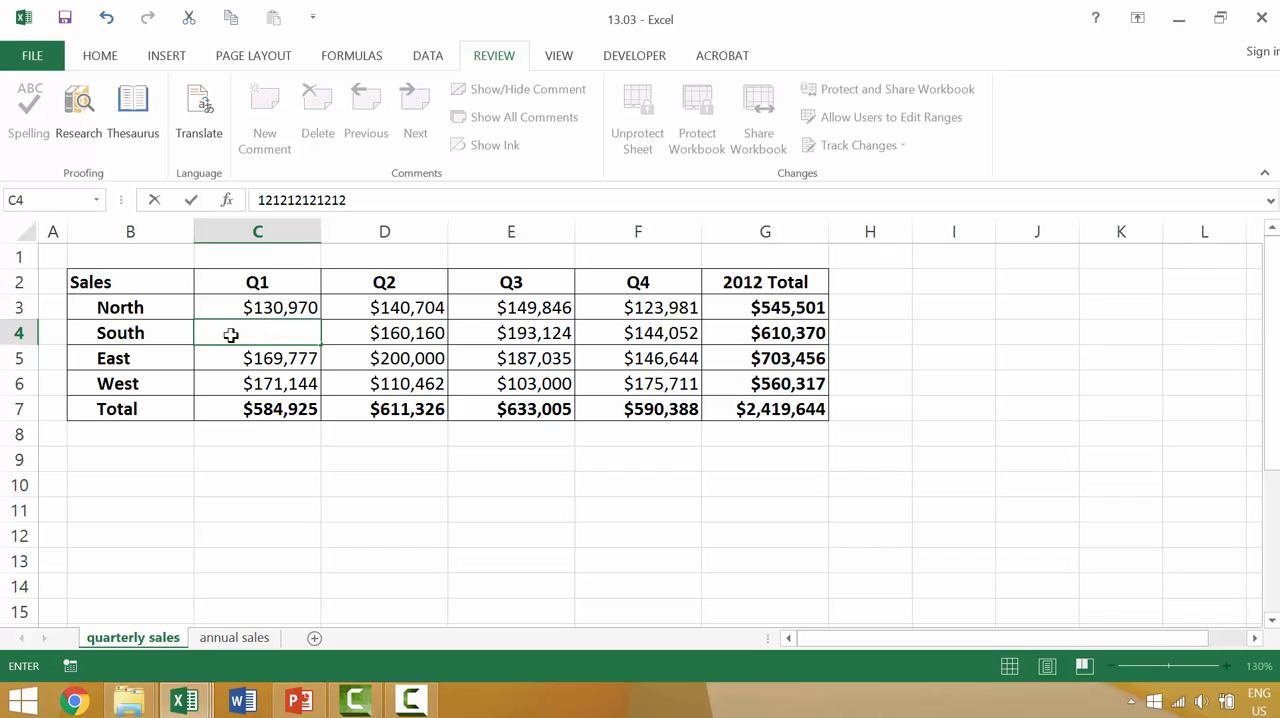
pyautogui.press('Return')
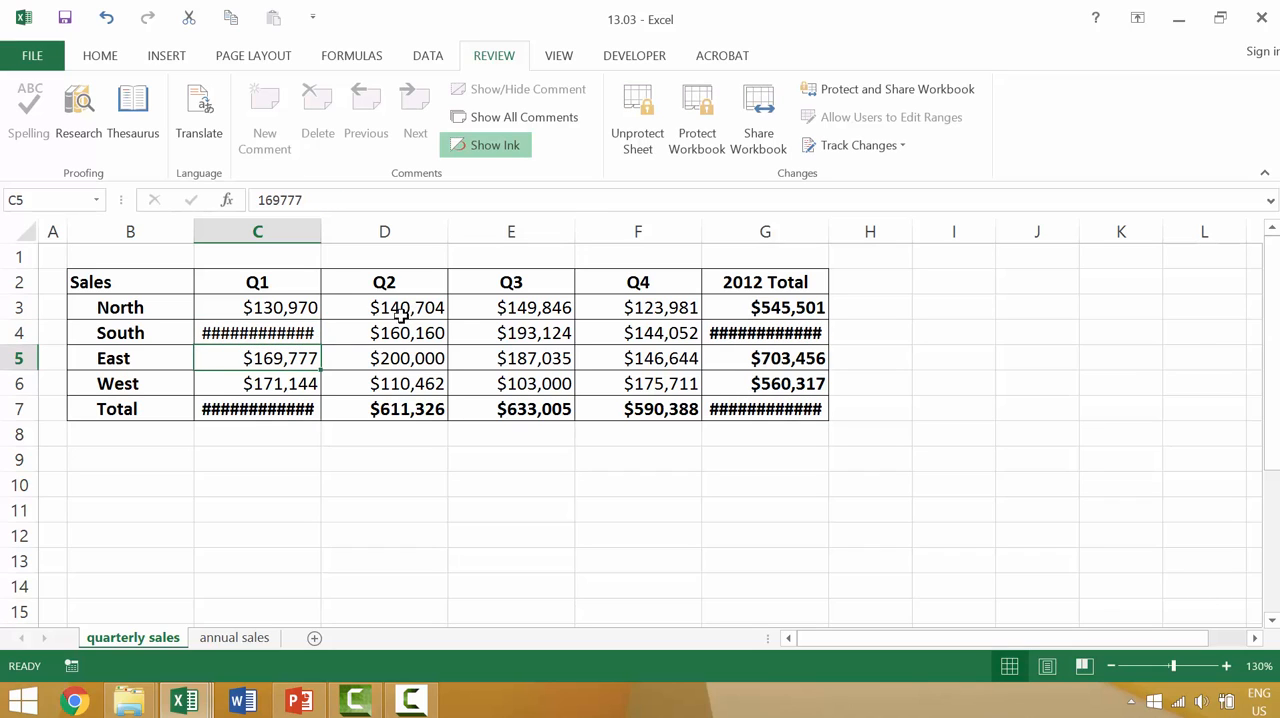
pyautogui.hotkey('ctrl', 'z')
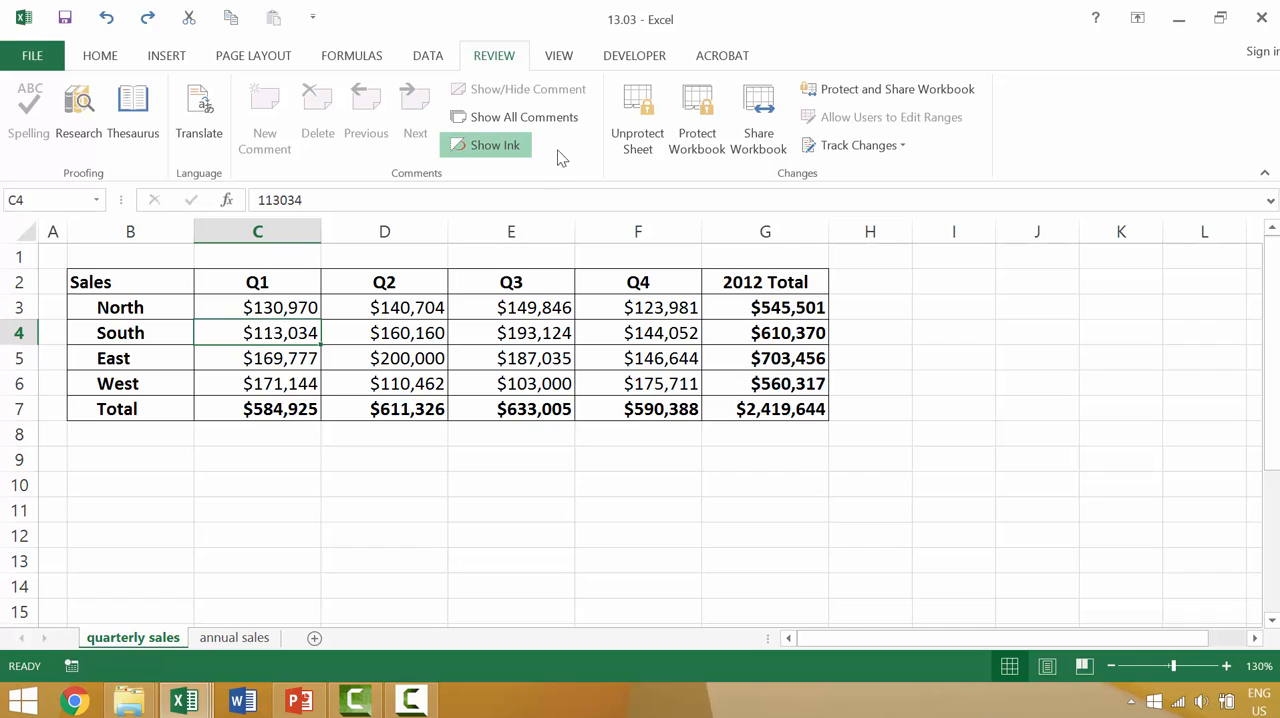
# Step: Unprotect the quarterly sales sheet and view the workbook structure protection options without applying them
pyautogui.click(614, 130)
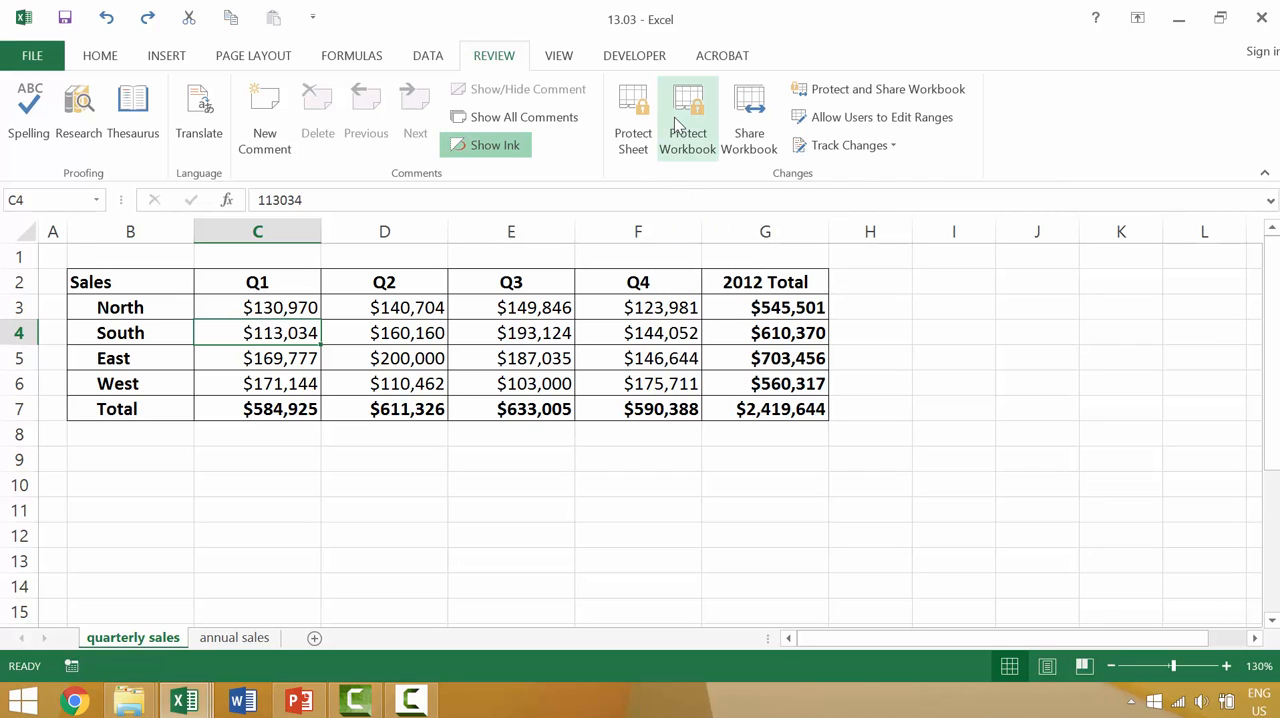
pyautogui.click(678, 124)
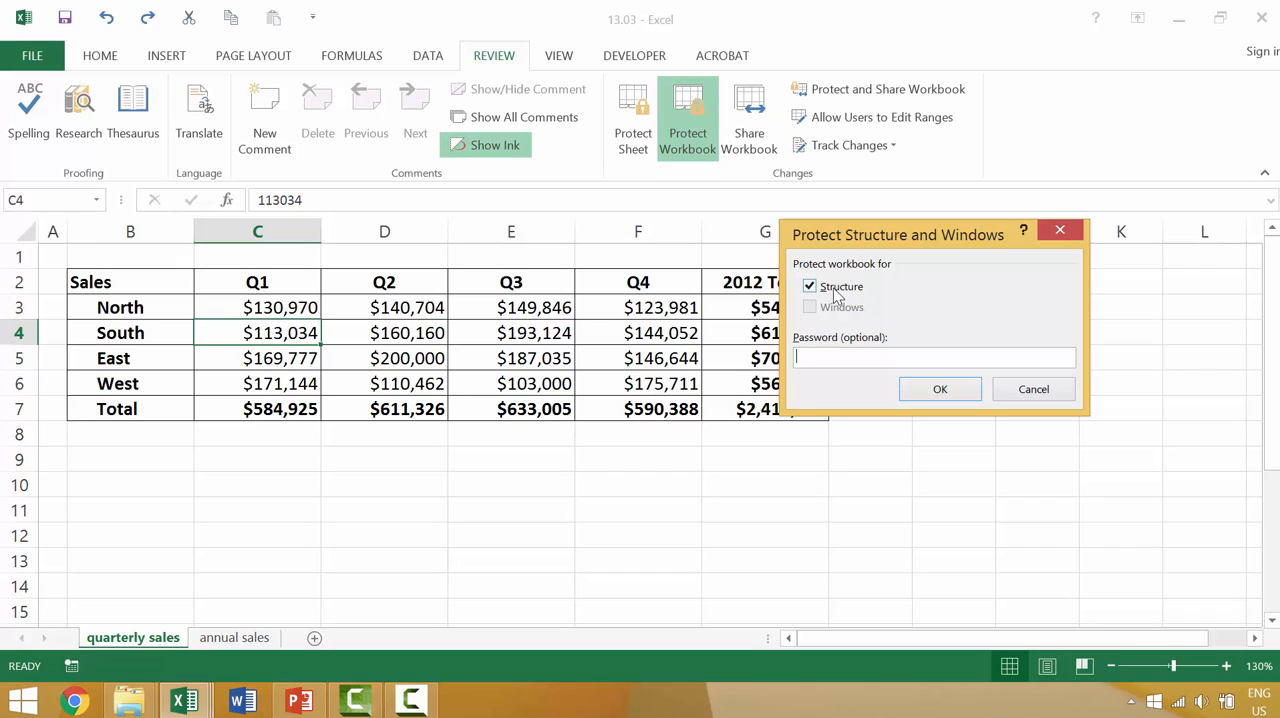
pyautogui.press('Return')
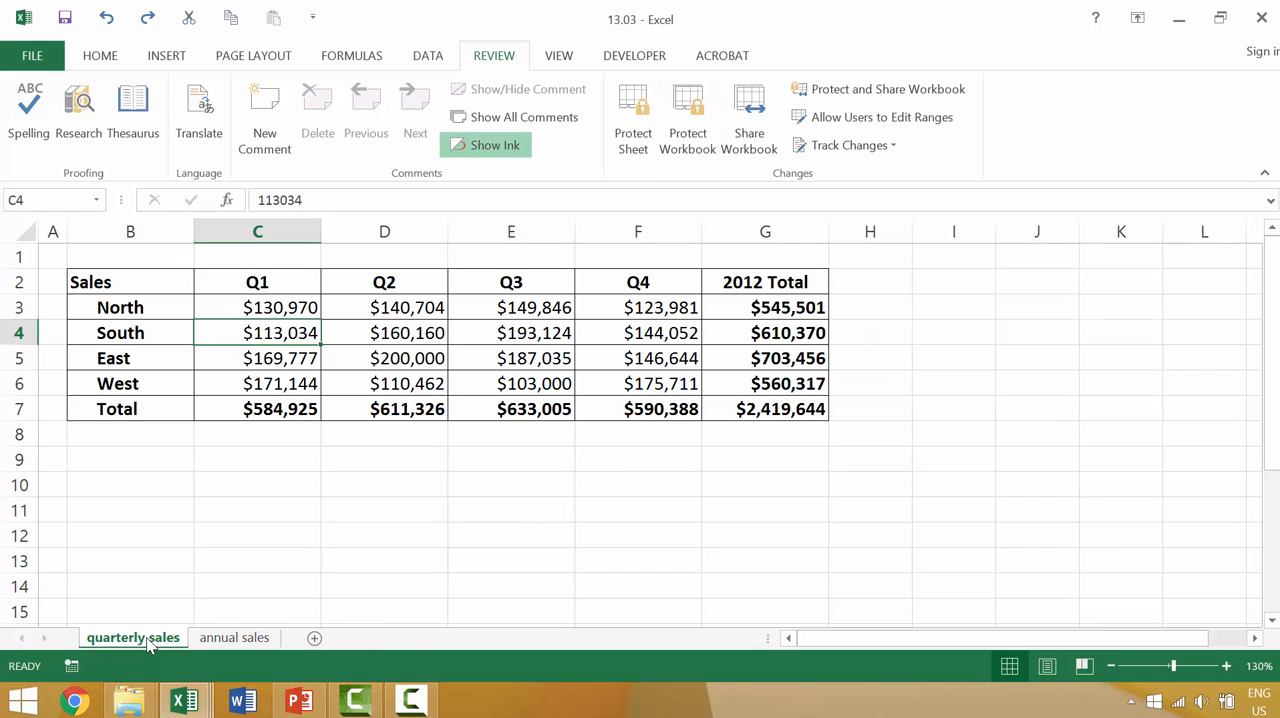
# Step: Add a new blank worksheet after the quarterly sales sheet and return to quarterly sales
pyautogui.moveTo(268, 653); pyautogui.dragTo(138, 642)
pyautogui.click(316, 637)
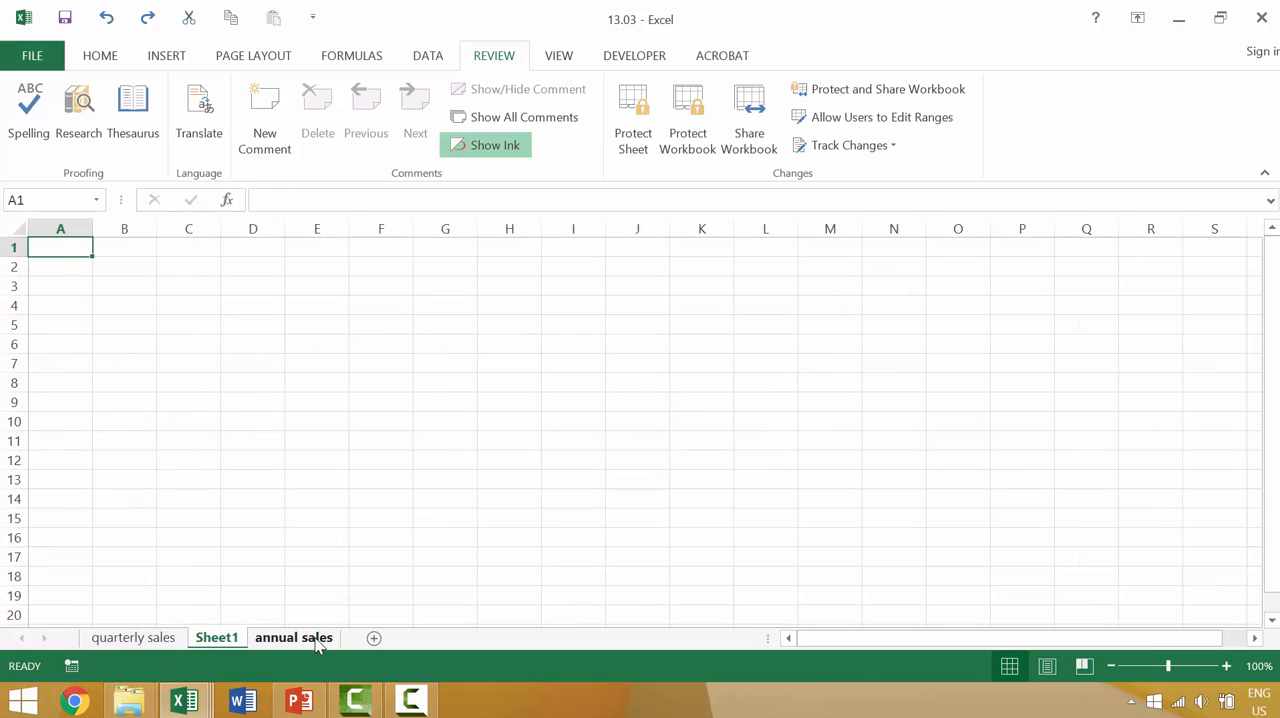
pyautogui.click(167, 643)
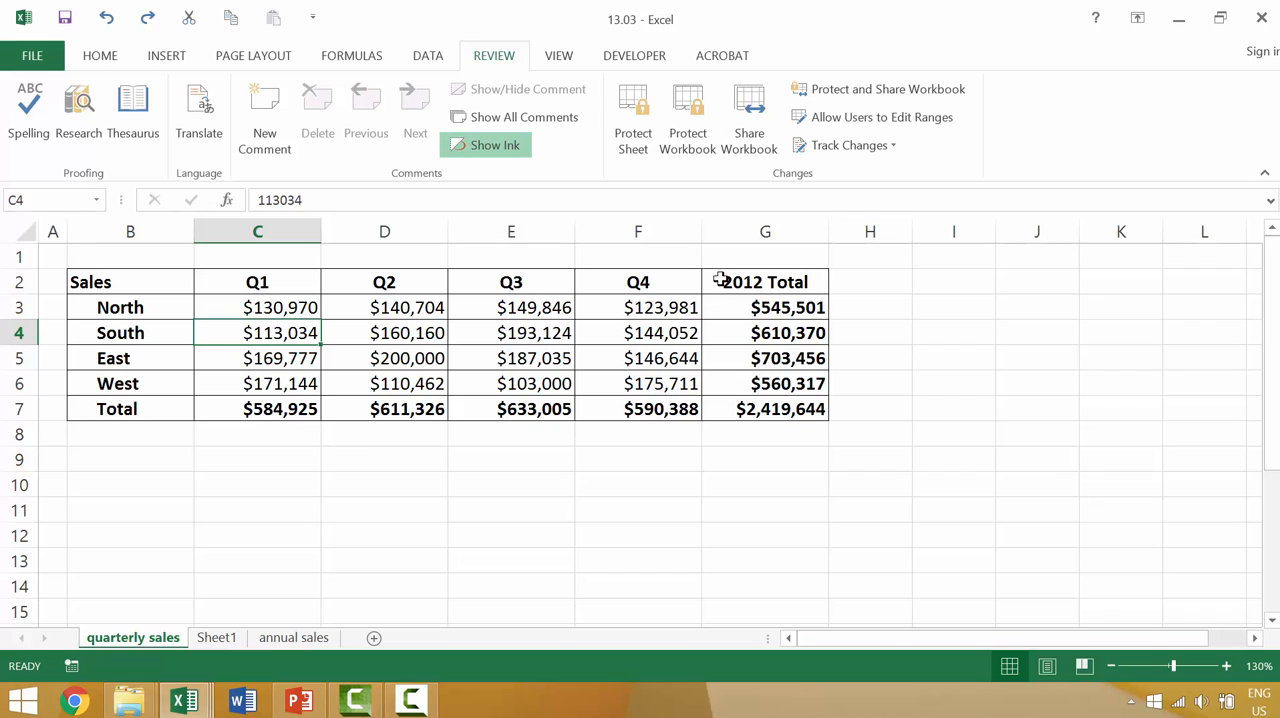
# Step: Protect the workbook's structure with a password and re-enter the password to confirm
pyautogui.click(688, 128)
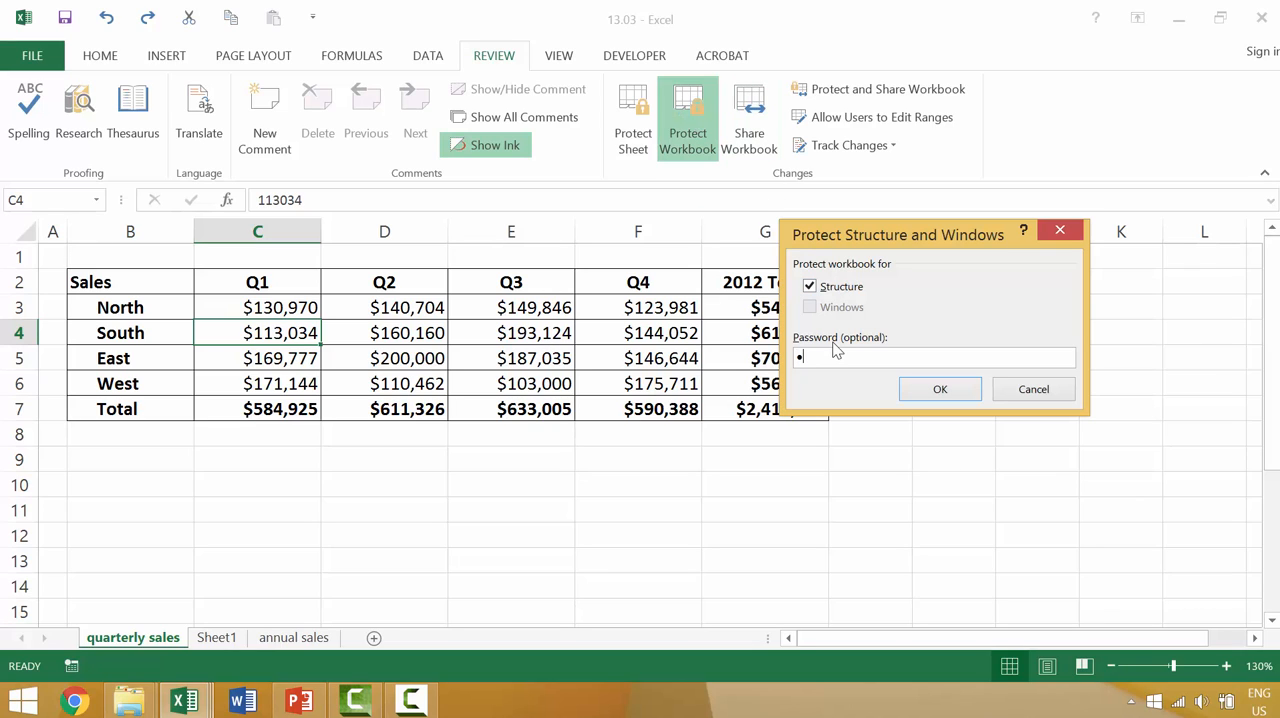
pyautogui.write('•••')
pyautogui.press('Return')
pyautogui.write('•')
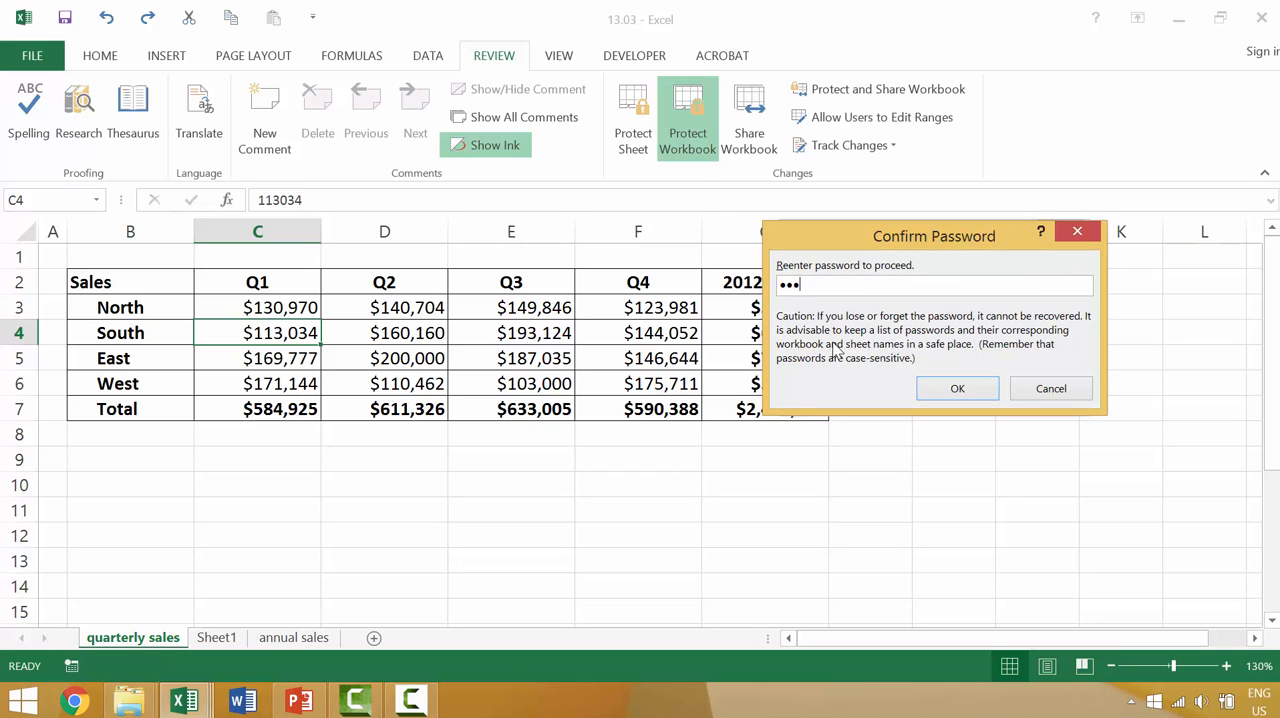
pyautogui.press('Return')
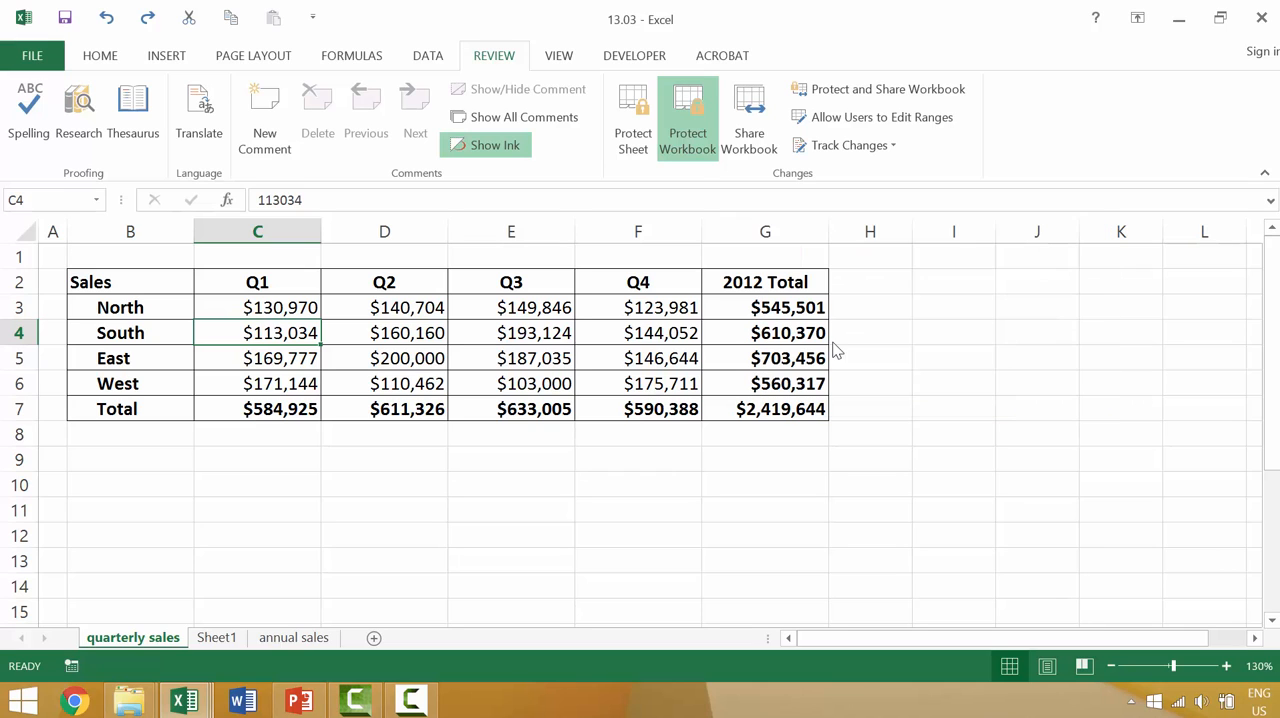
# Step: Switch between quarterly sales and Sheet1, and check which sheet management commands are available for Sheet1
pyautogui.click(222, 638)
pyautogui.click(100, 638)
pyautogui.click(216, 638)
pyautogui.rightClick(216, 638)
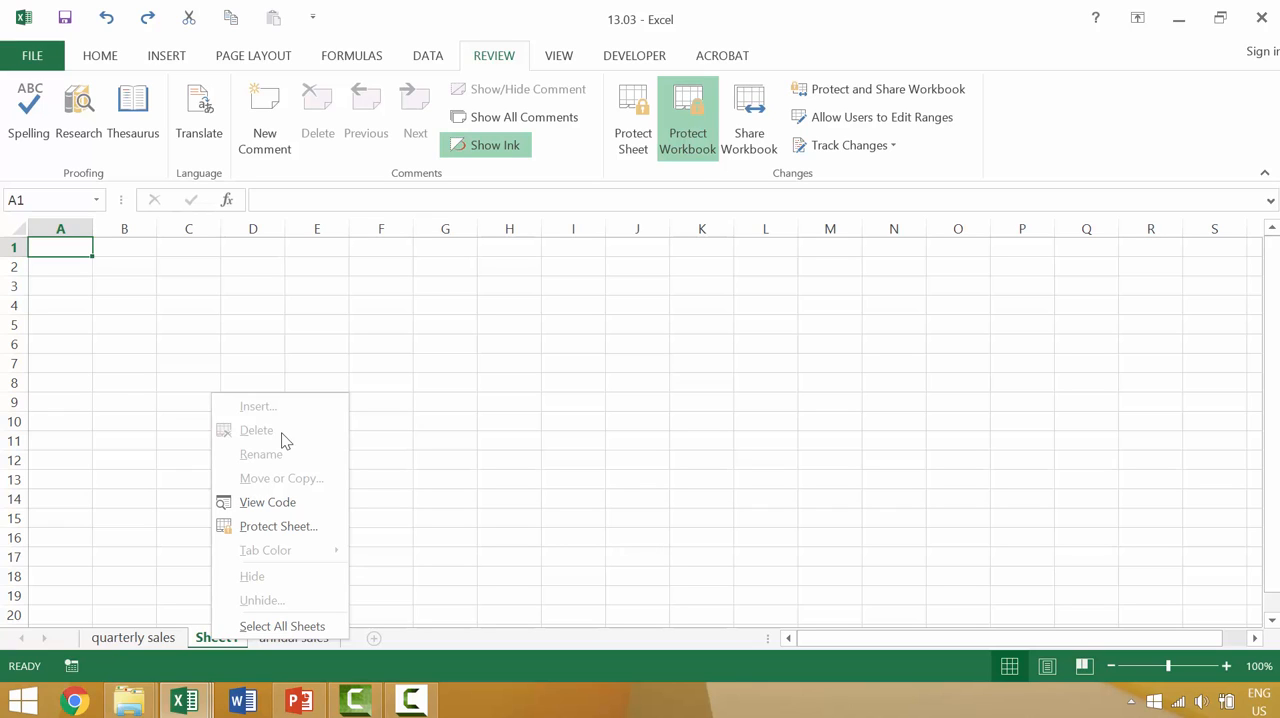
pyautogui.press('Escape')
# Step: Unprotect the workbook's structure by entering the workbook password
pyautogui.click(688, 116)
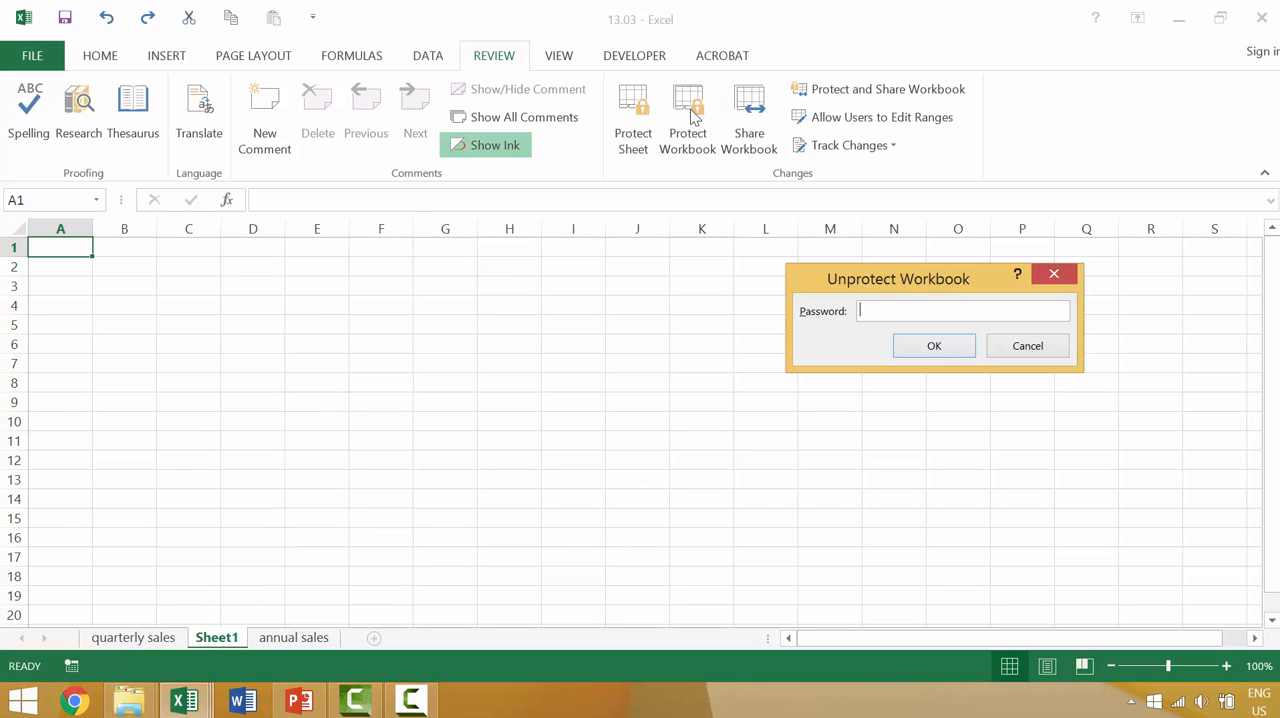
pyautogui.write('abc')
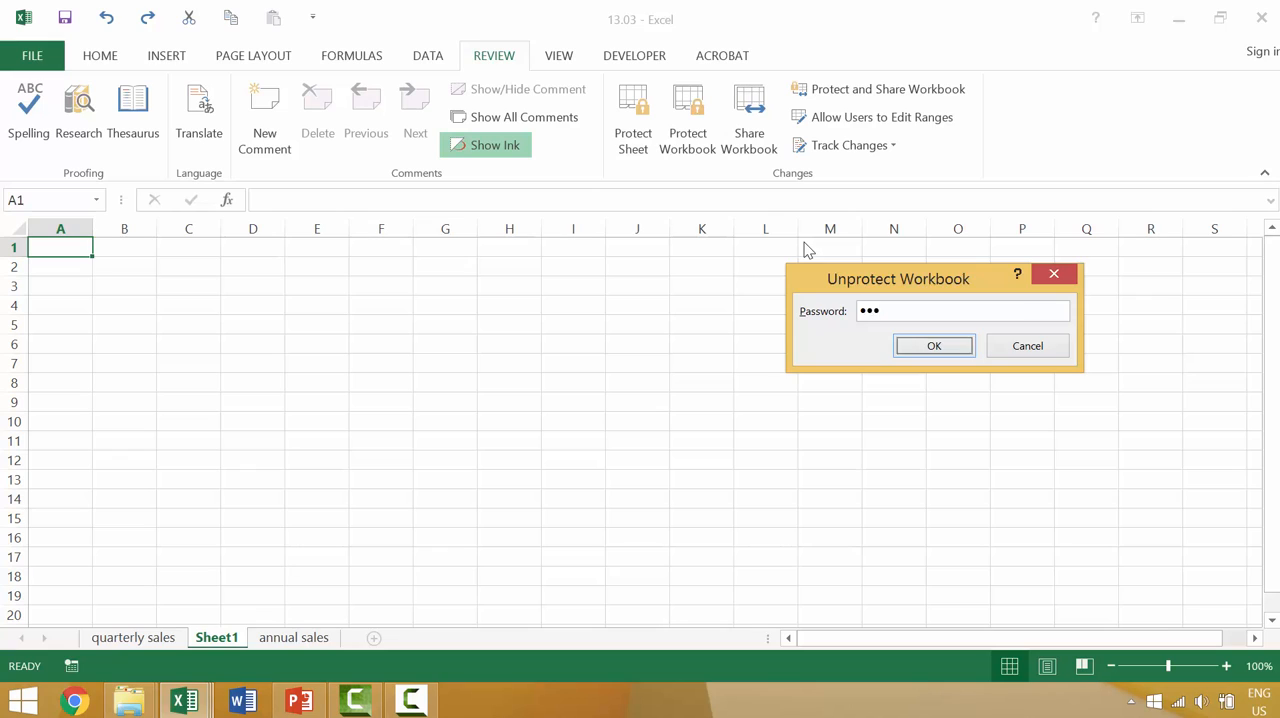
pyautogui.press('Return')
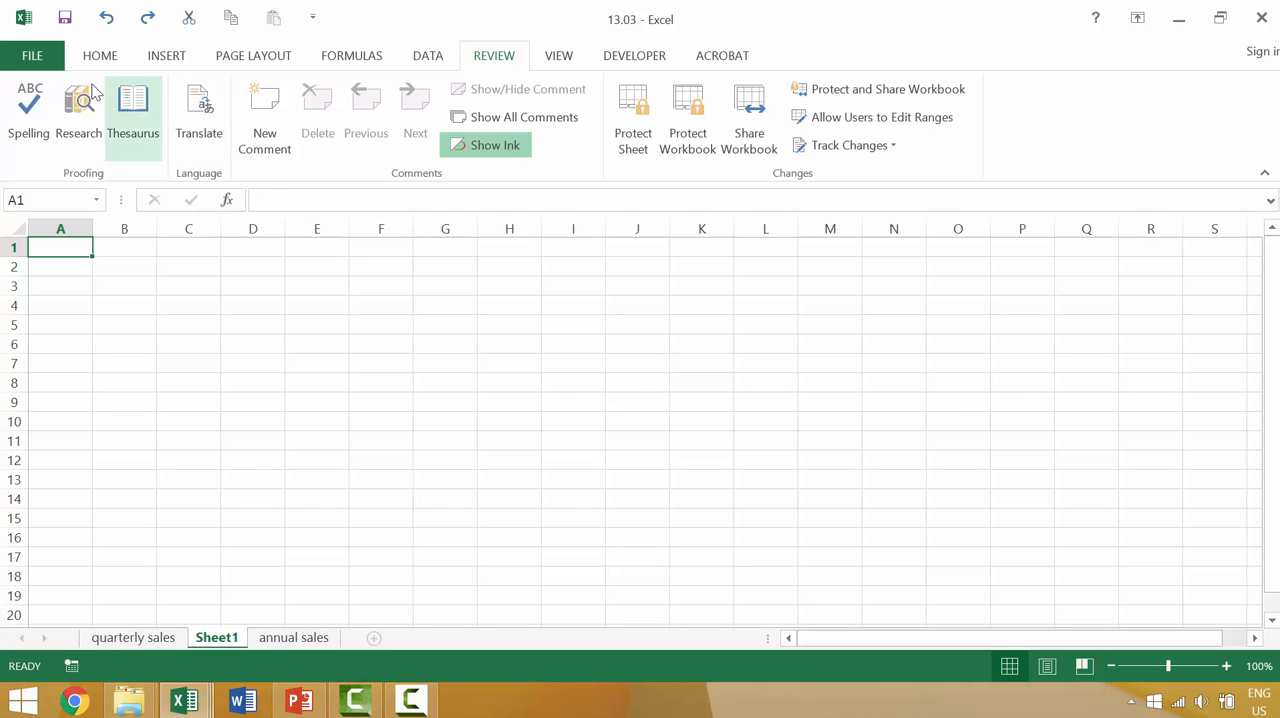
# Step: In the save options for 13.03, enter and confirm passwords to open and to modify, and enable the read-only recommendation
pyautogui.click(51, 54)
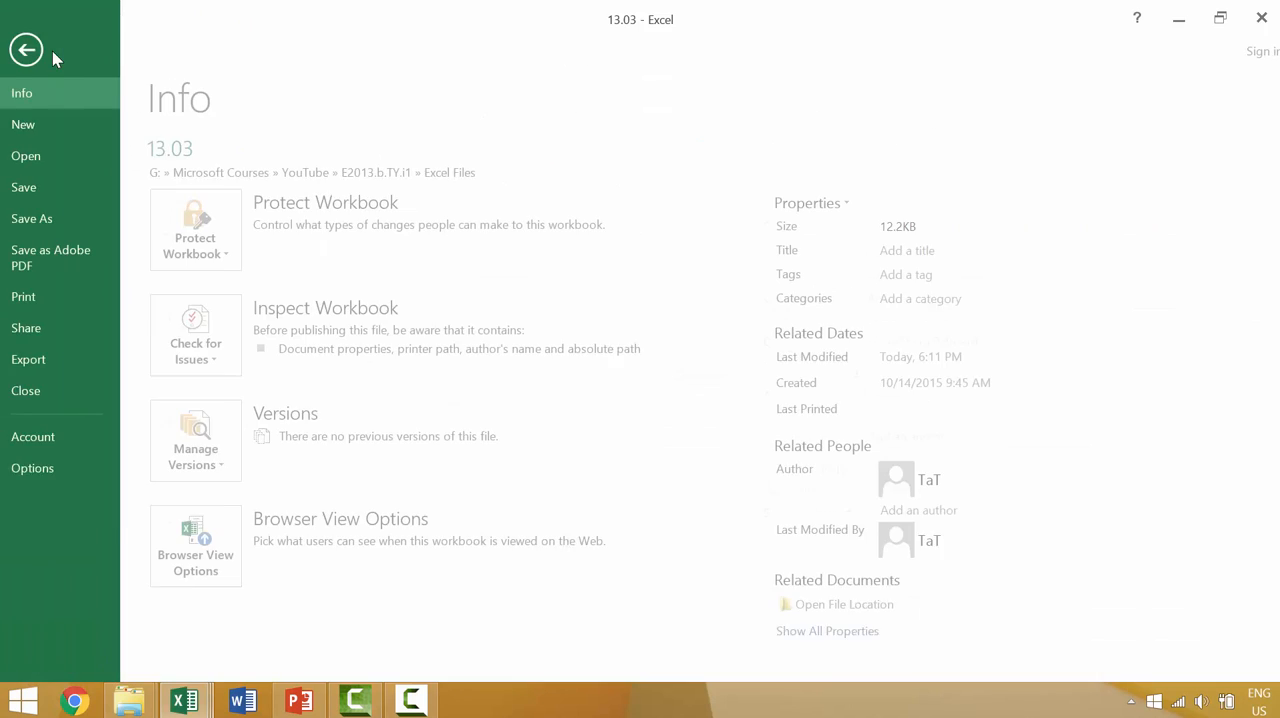
pyautogui.click(50, 230)
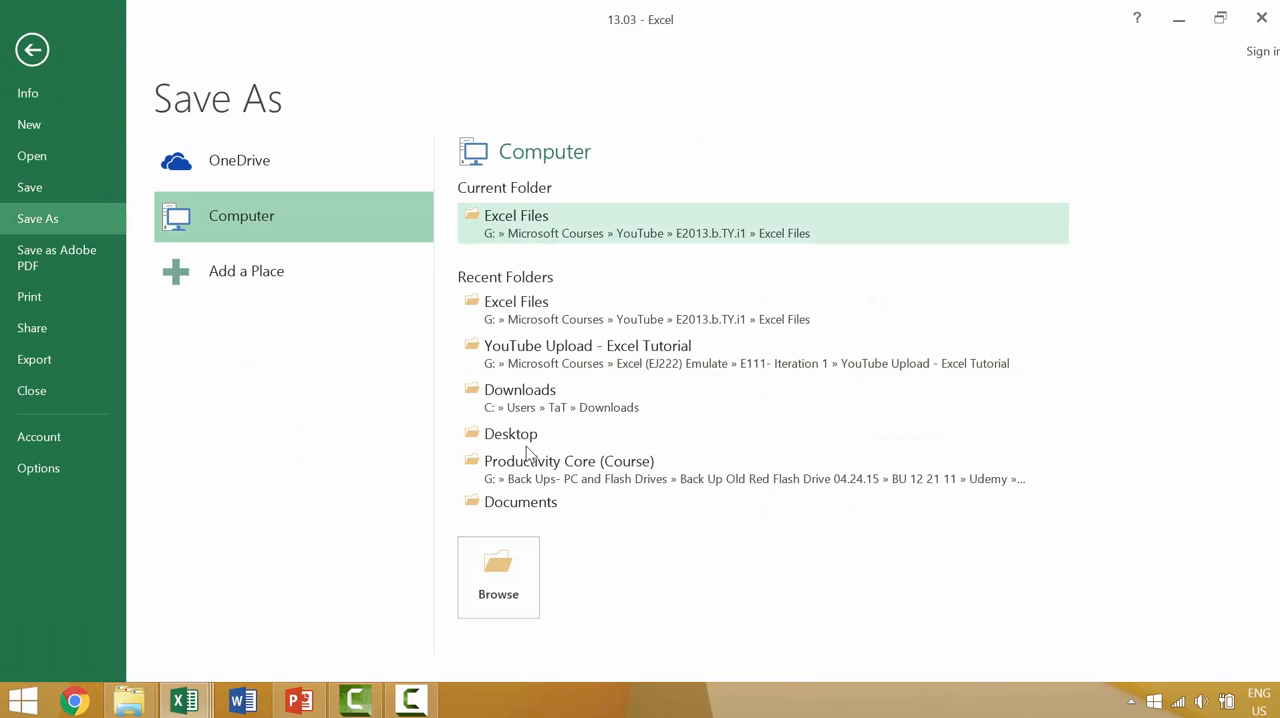
pyautogui.click(514, 218)
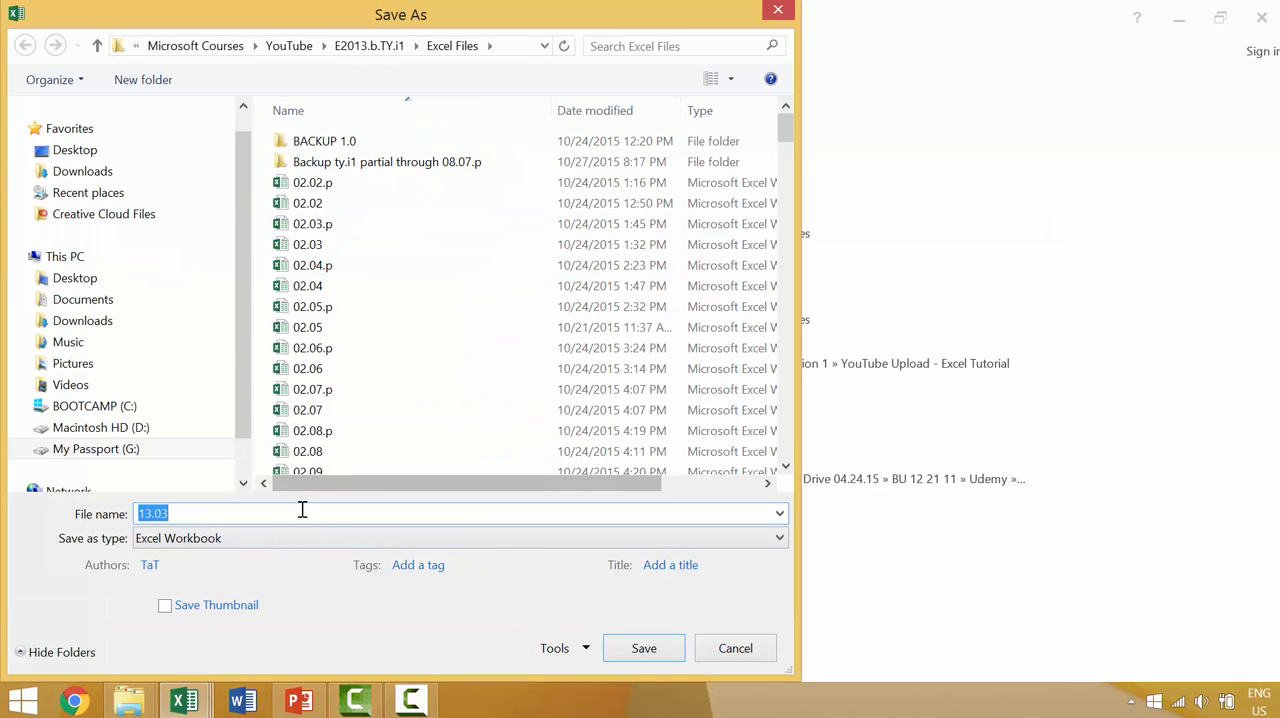
pyautogui.click(560, 648)
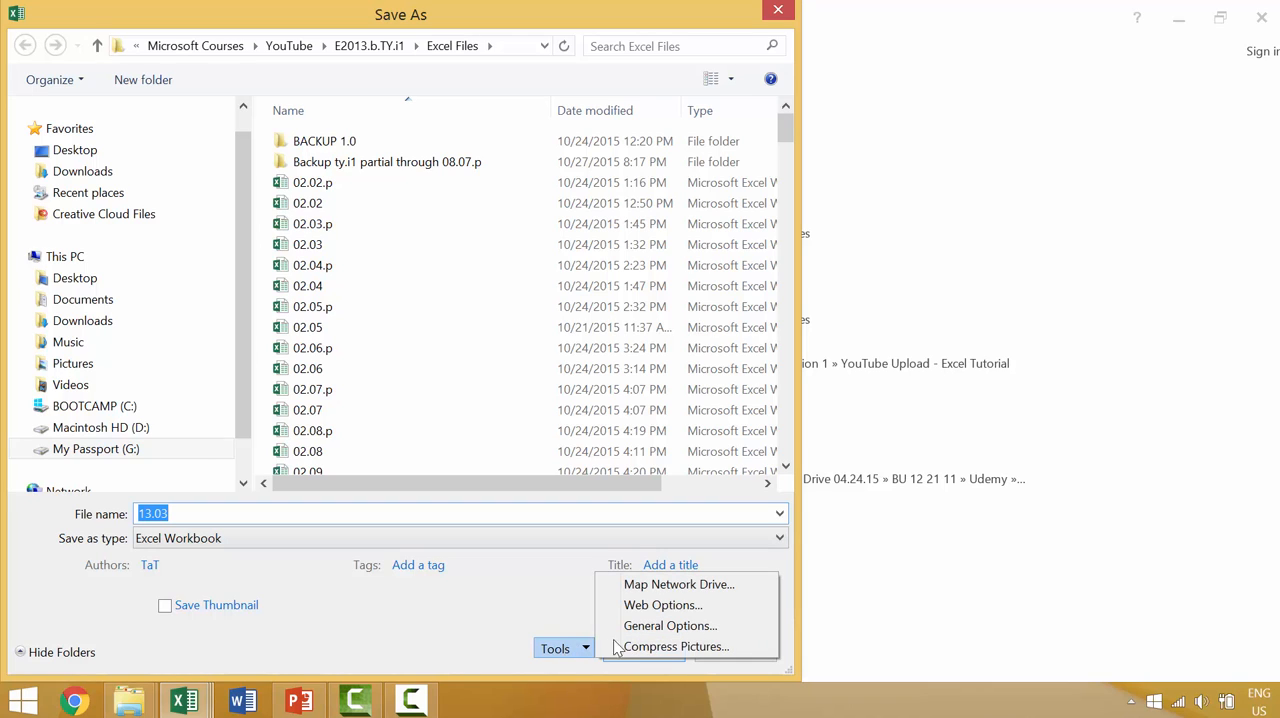
pyautogui.click(665, 625)
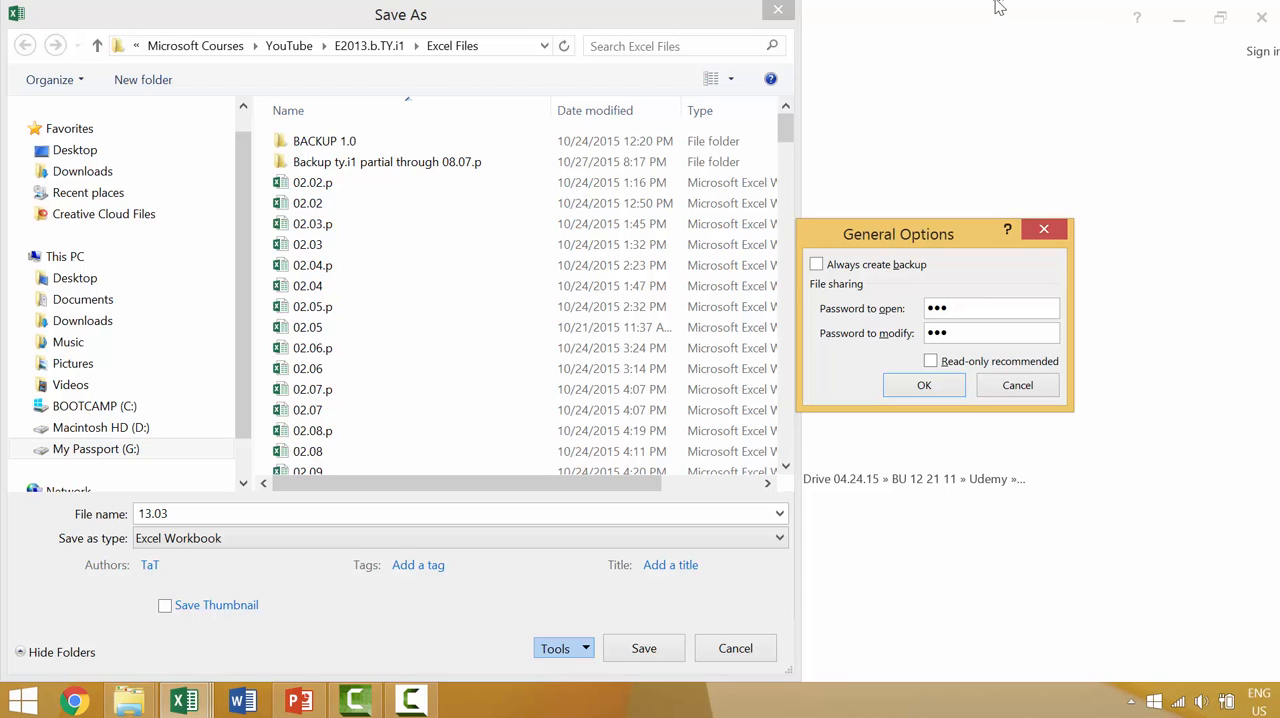
pyautogui.click(931, 361)
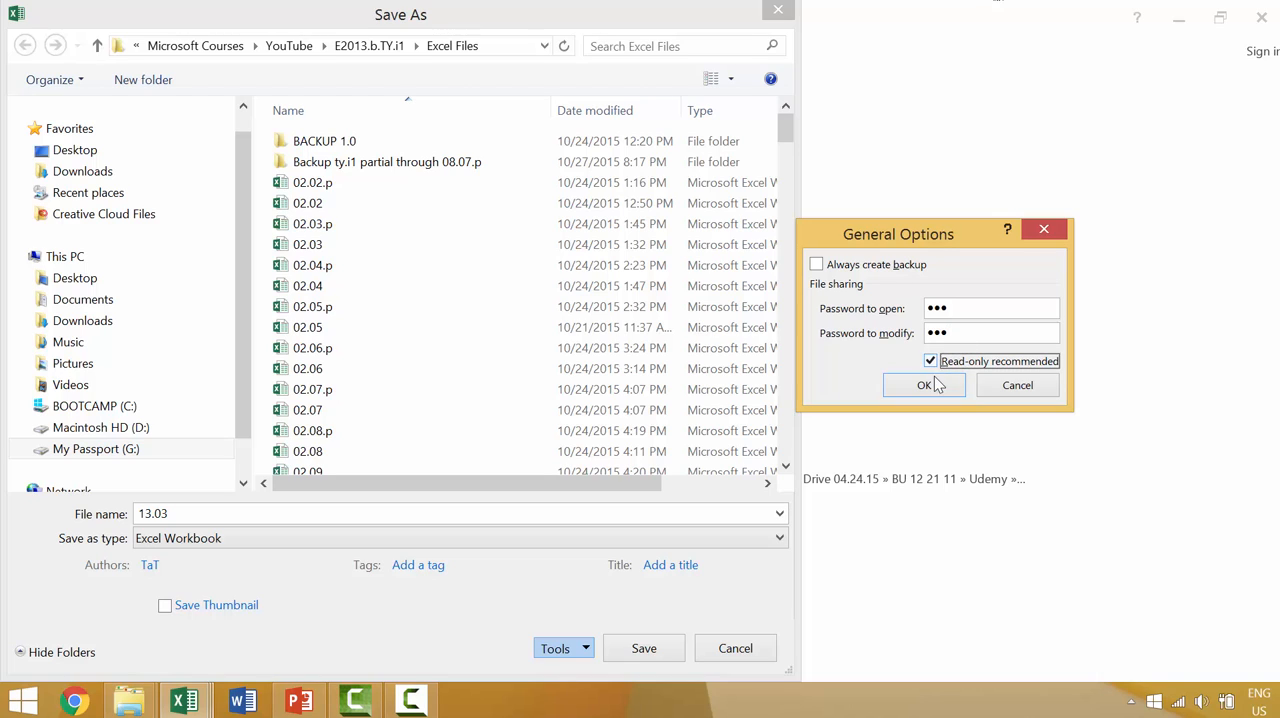
pyautogui.click(924, 387)
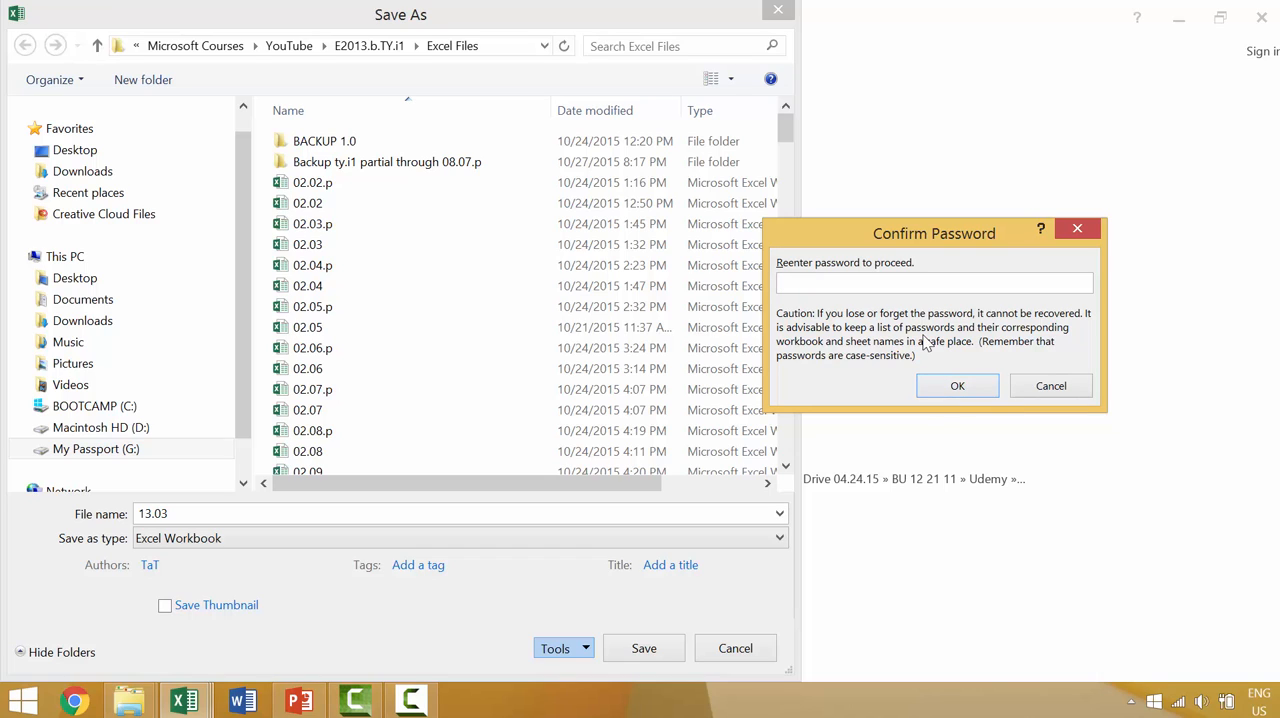
pyautogui.press('Return')
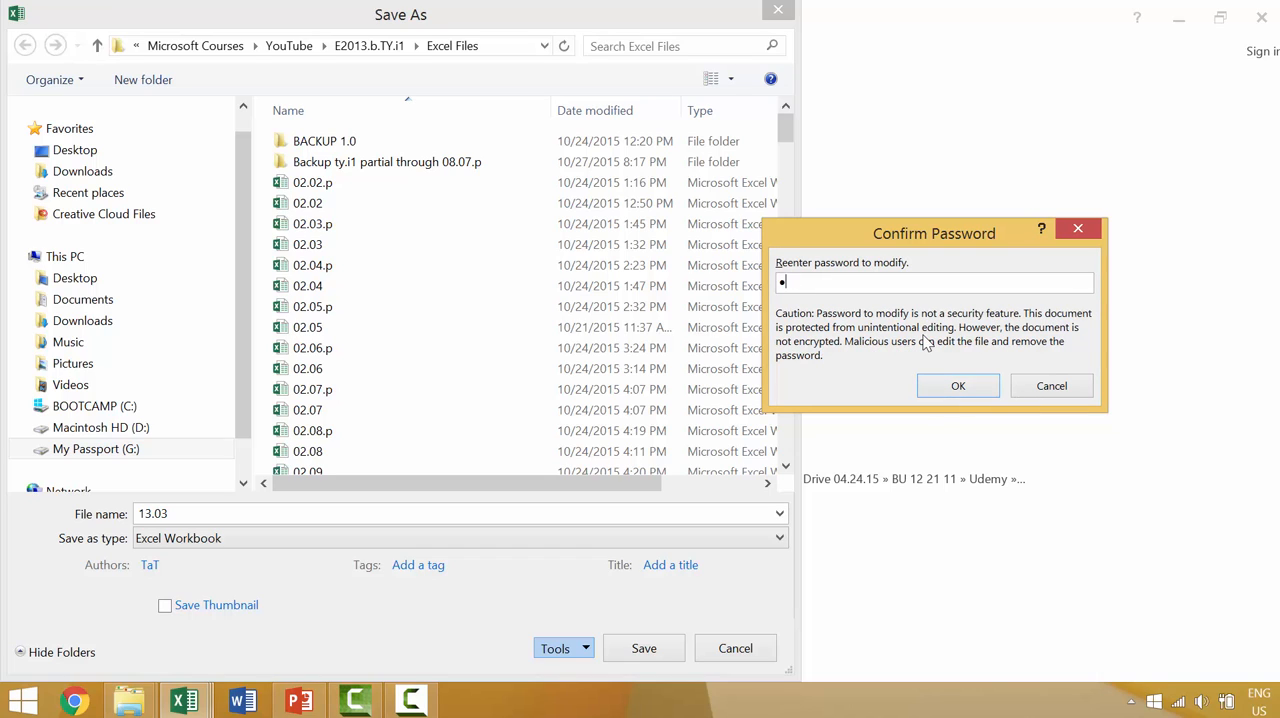
pyautogui.press('Return')
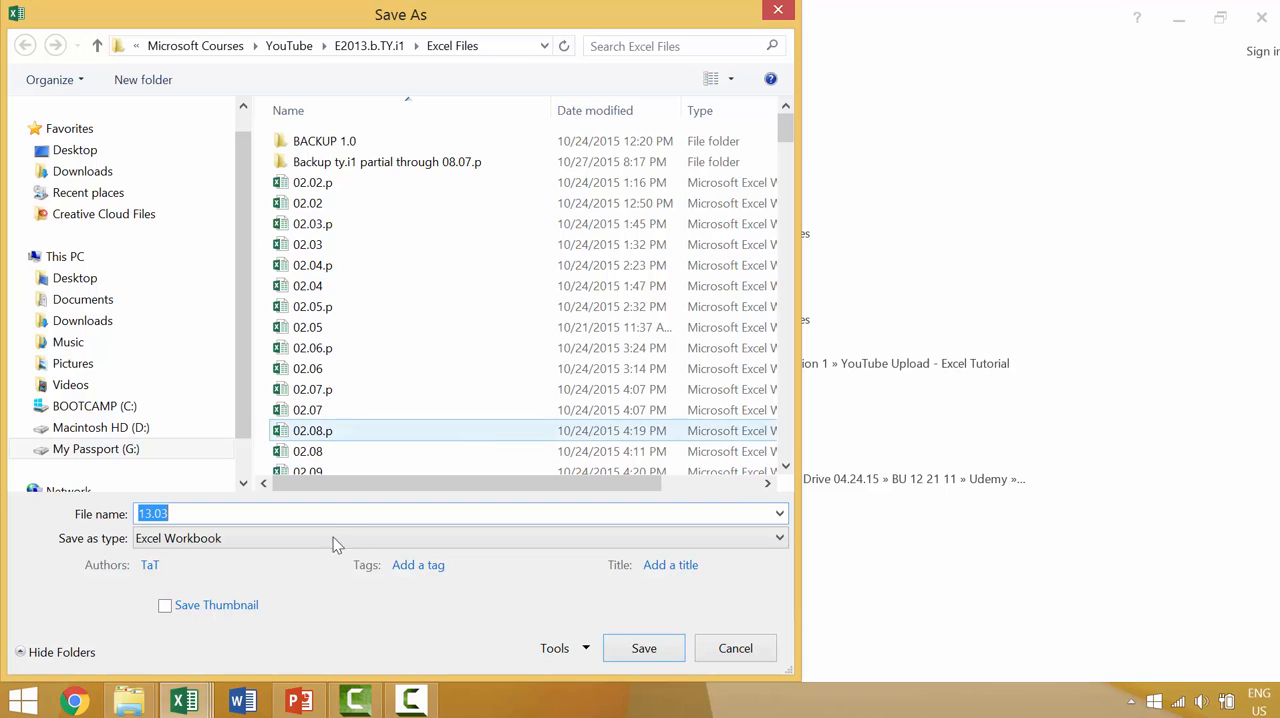
# Step: Save the workbook as 13.03 in the Excel Files folder, replacing the existing file, and close it
pyautogui.click(643, 648)
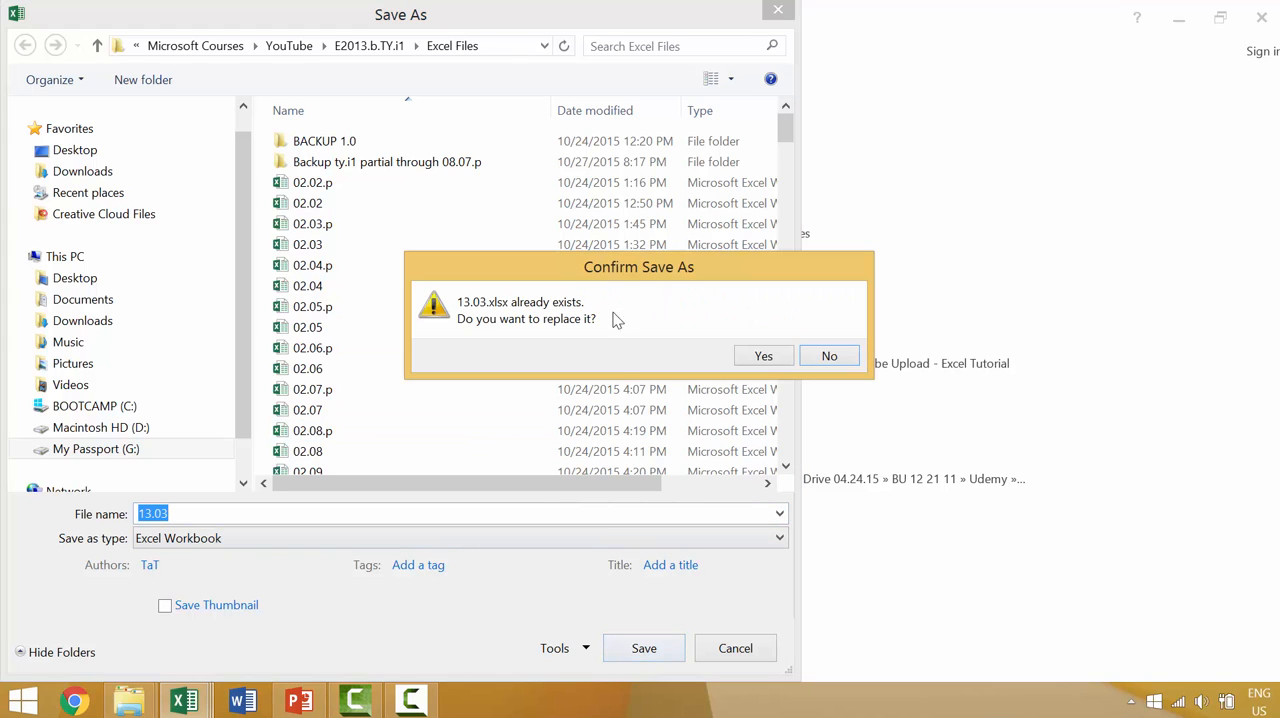
pyautogui.click(764, 358)
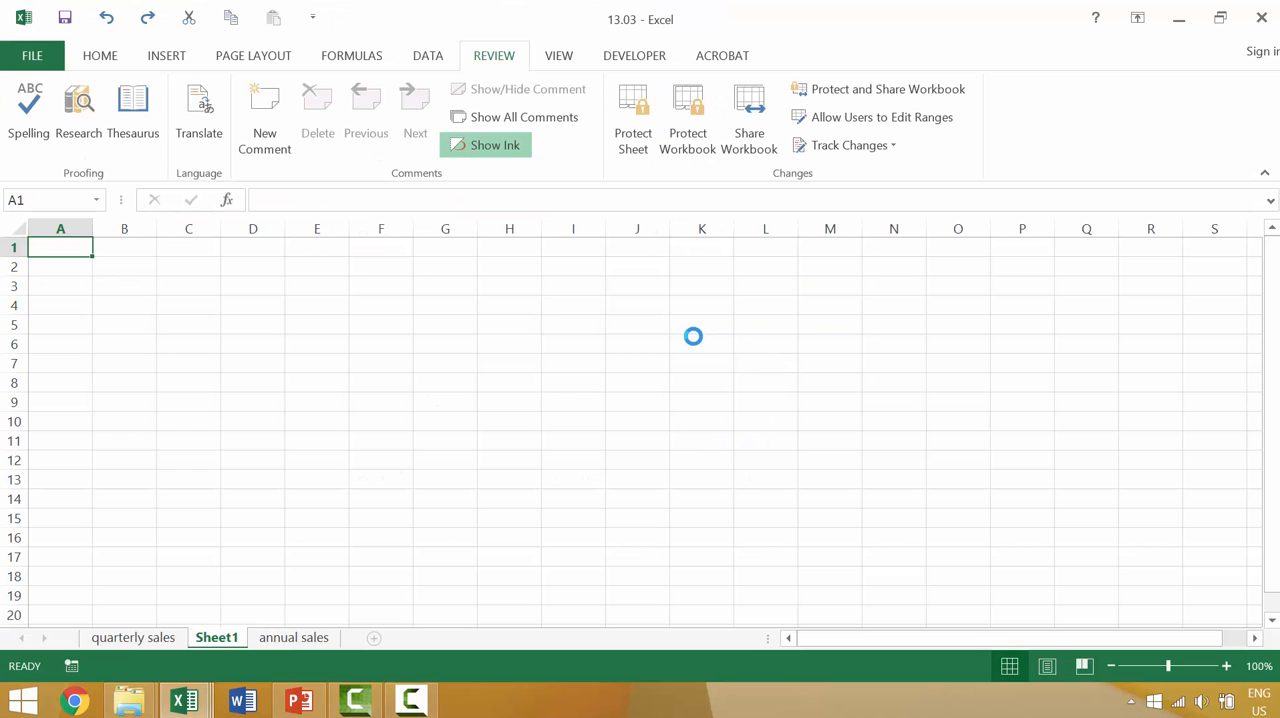
pyautogui.click(1262, 15)
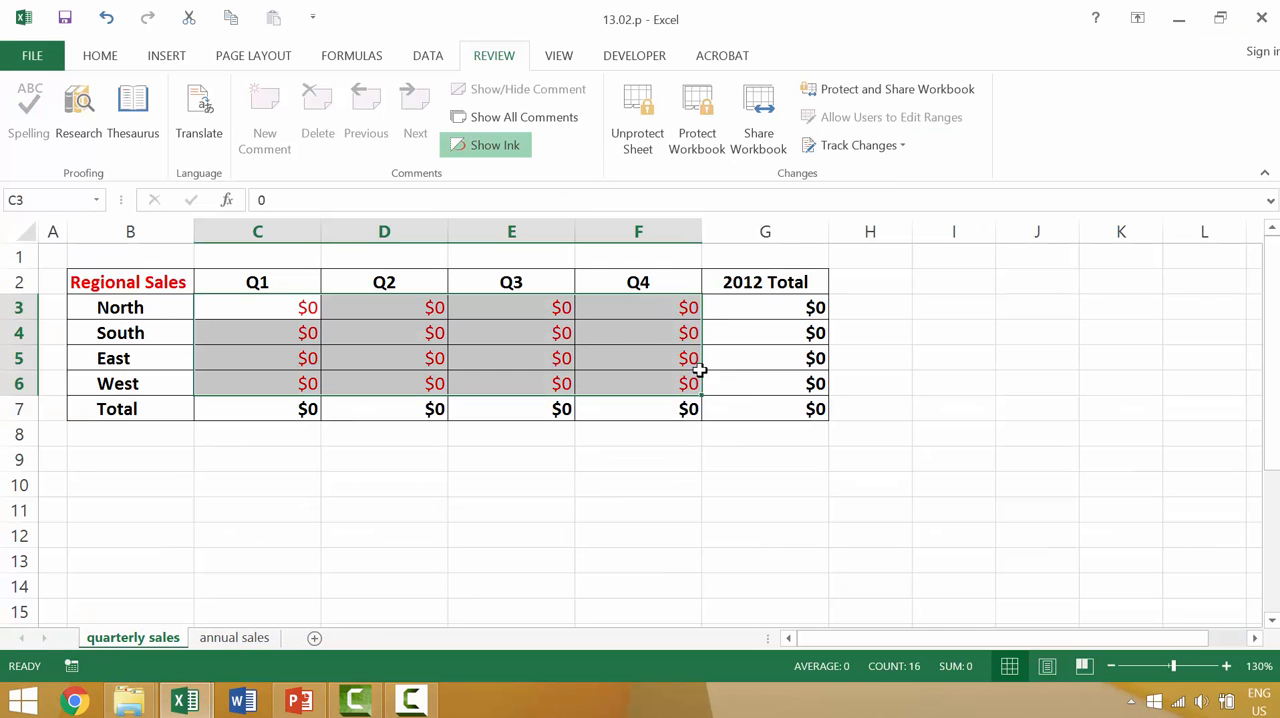
# Step: Reopen the recent workbook 13.03 by entering its opening password and choose read-only access
pyautogui.click(40, 60)
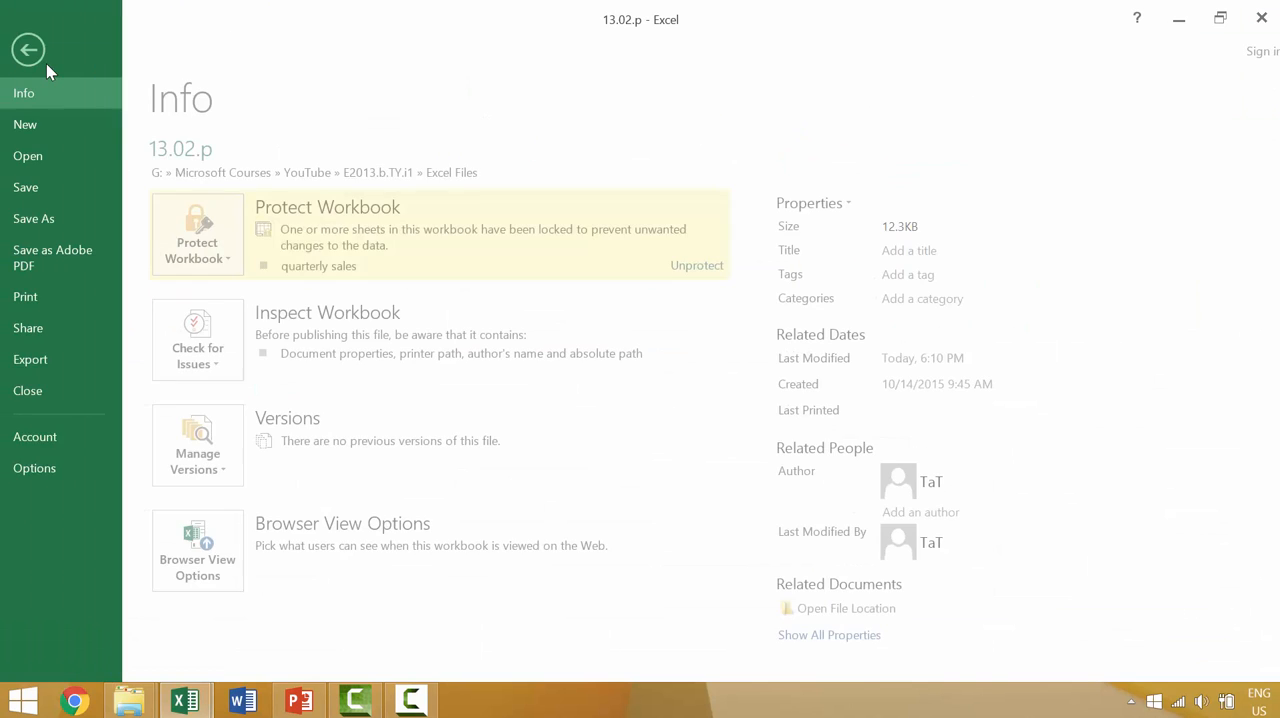
pyautogui.click(57, 162)
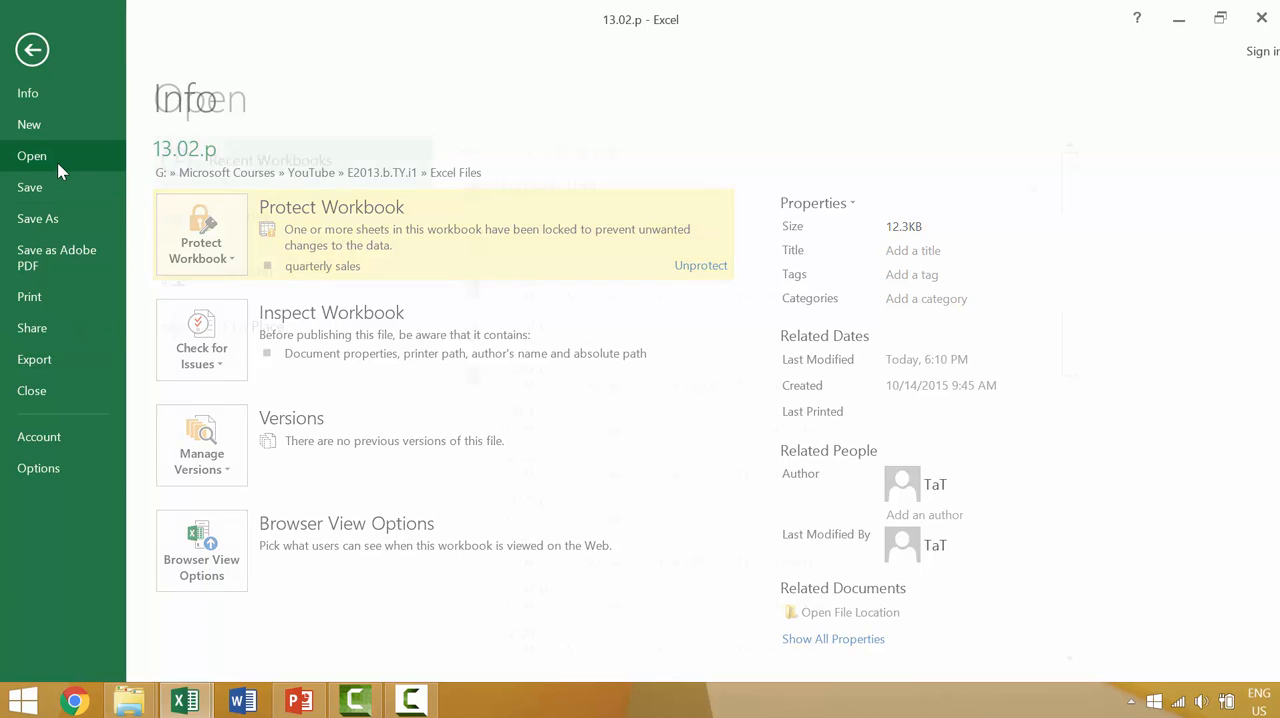
pyautogui.click(556, 239)
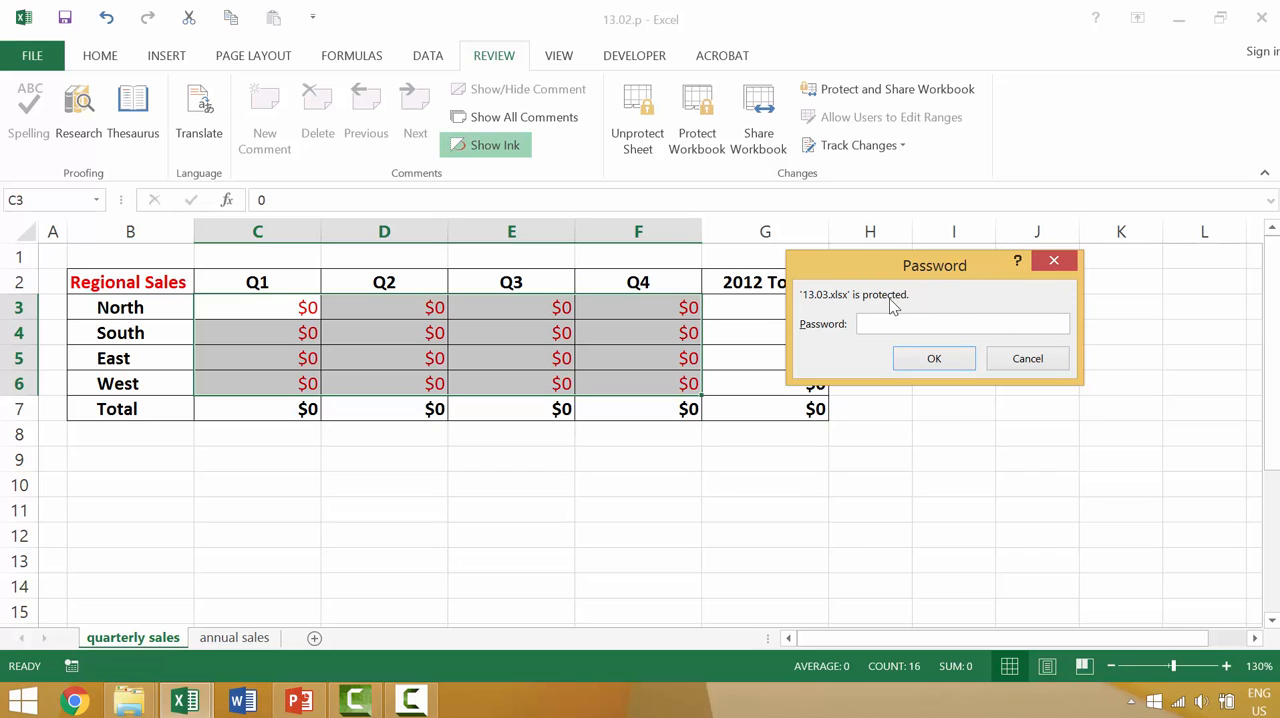
pyautogui.write('123')
pyautogui.press('Return')
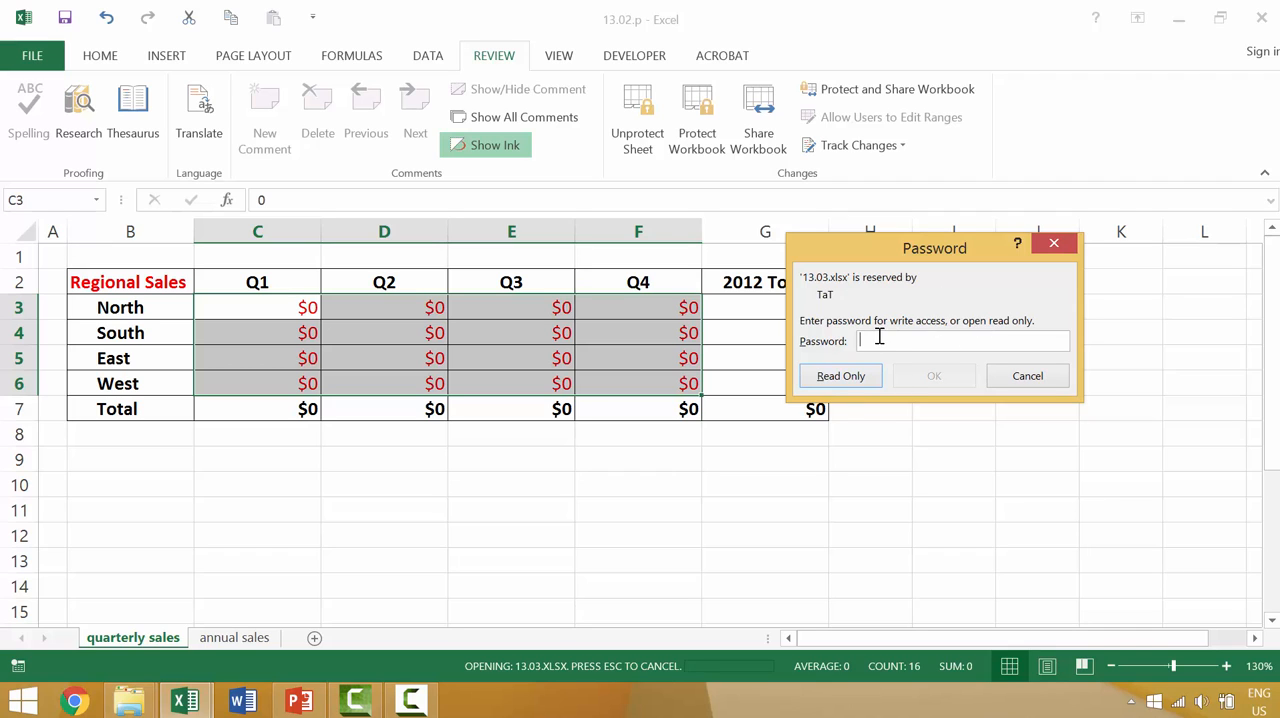
pyautogui.click(855, 381)
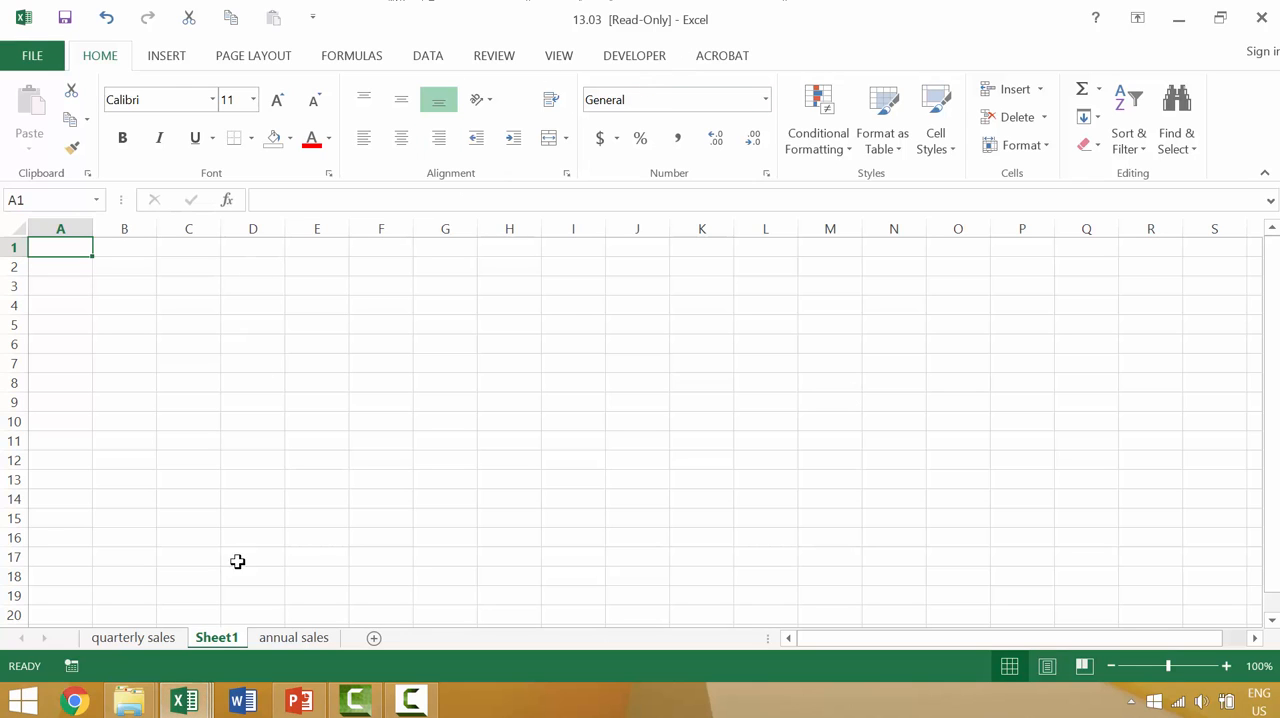
# Step: Enter sds in cell C5 of the quarterly sales sheet and try to save the read-only workbook under its existing name
pyautogui.click(98, 640)
pyautogui.click(205, 358)
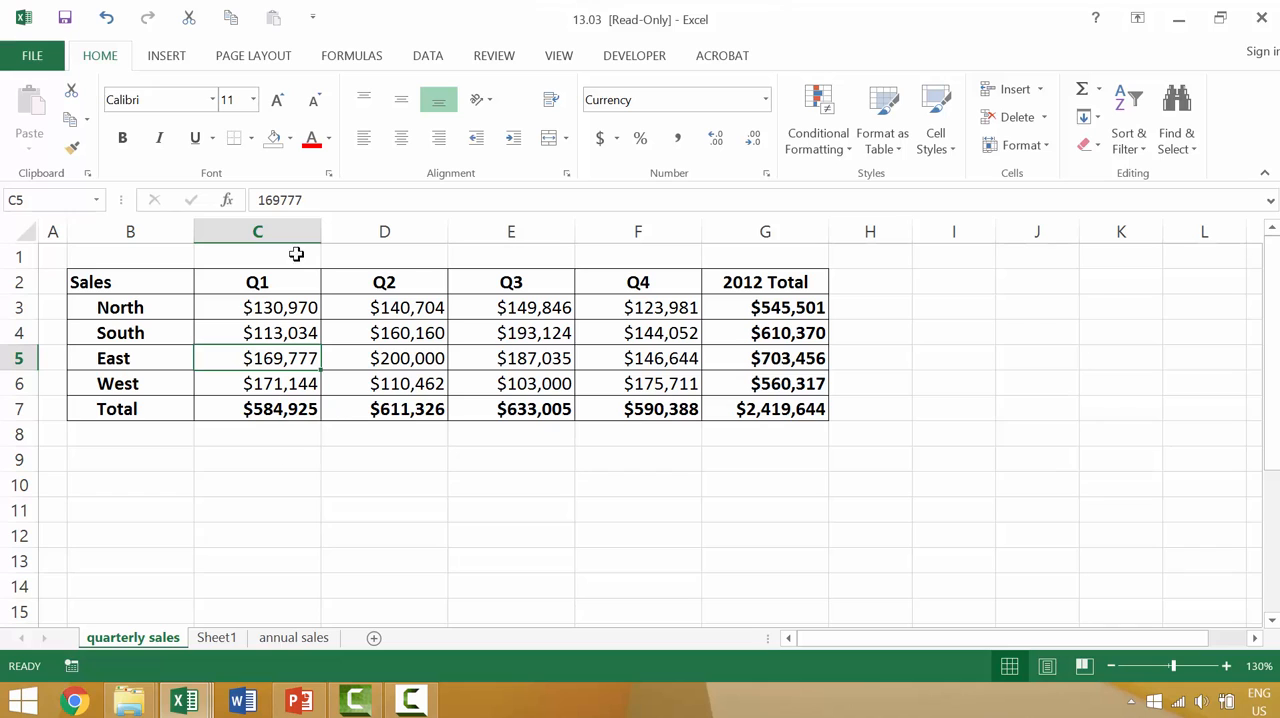
pyautogui.write('sds')
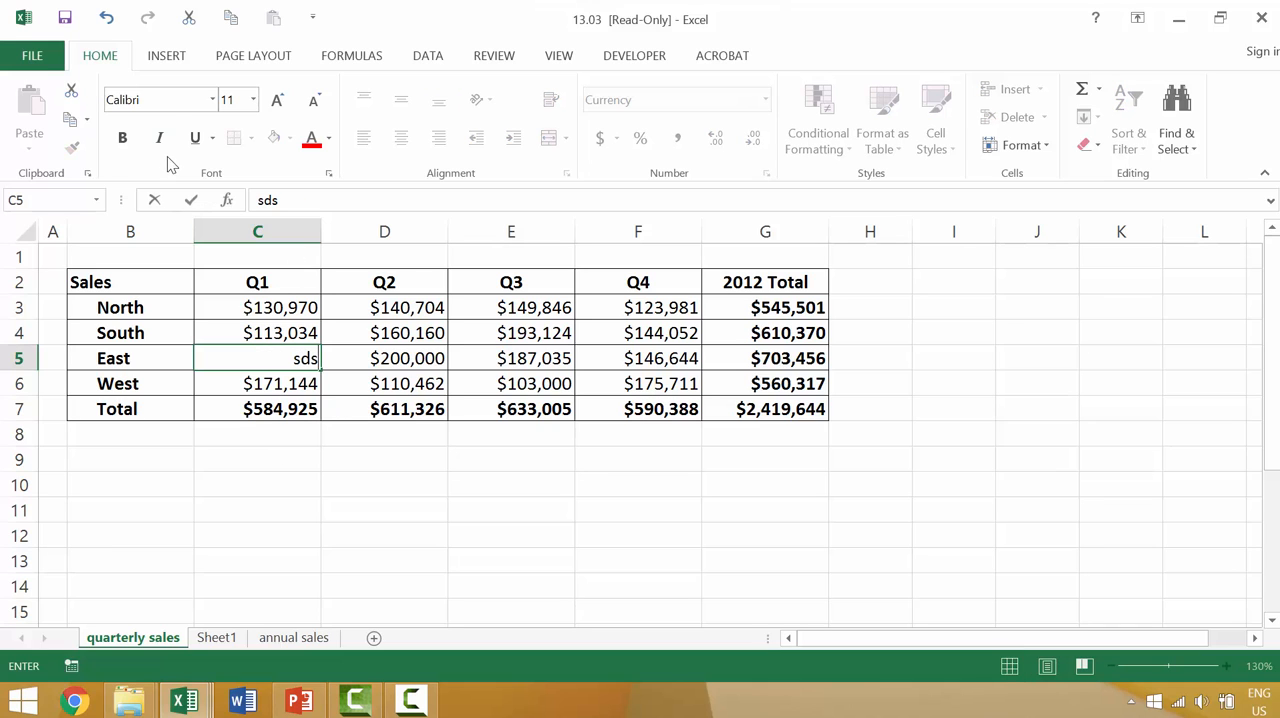
pyautogui.click(31, 55)
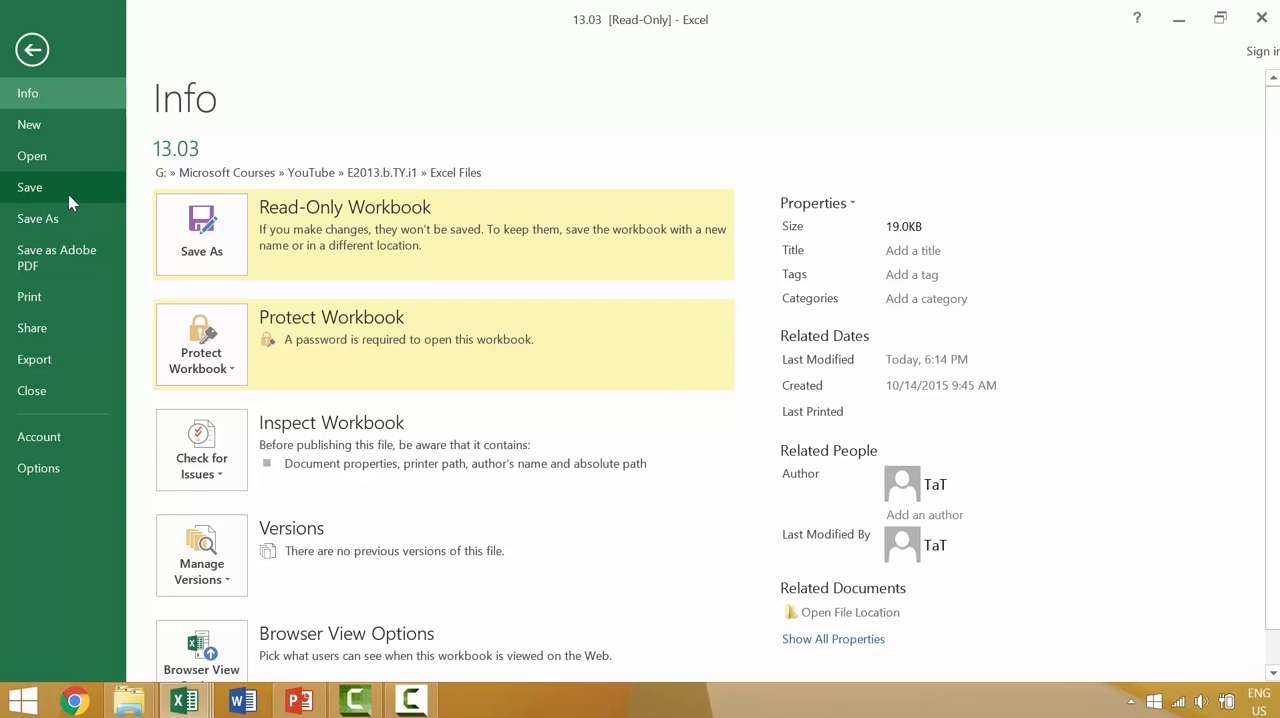
pyautogui.click(68, 194)
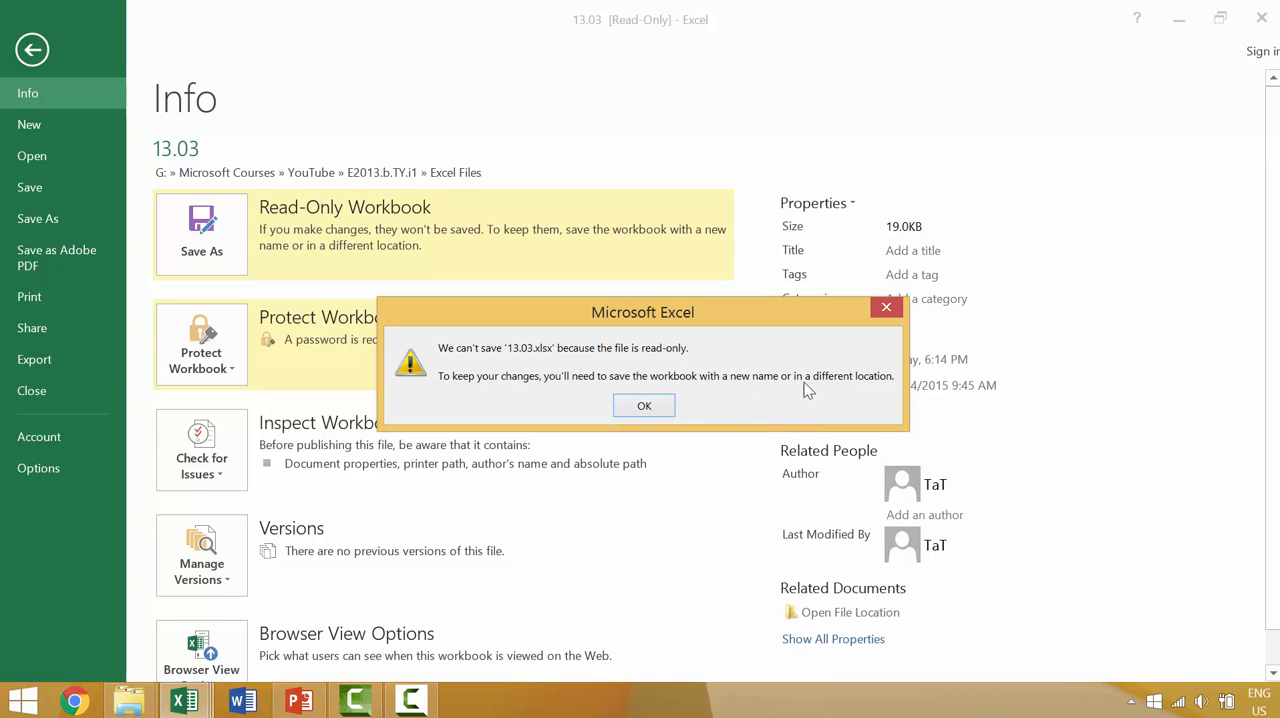
pyautogui.click(659, 413)
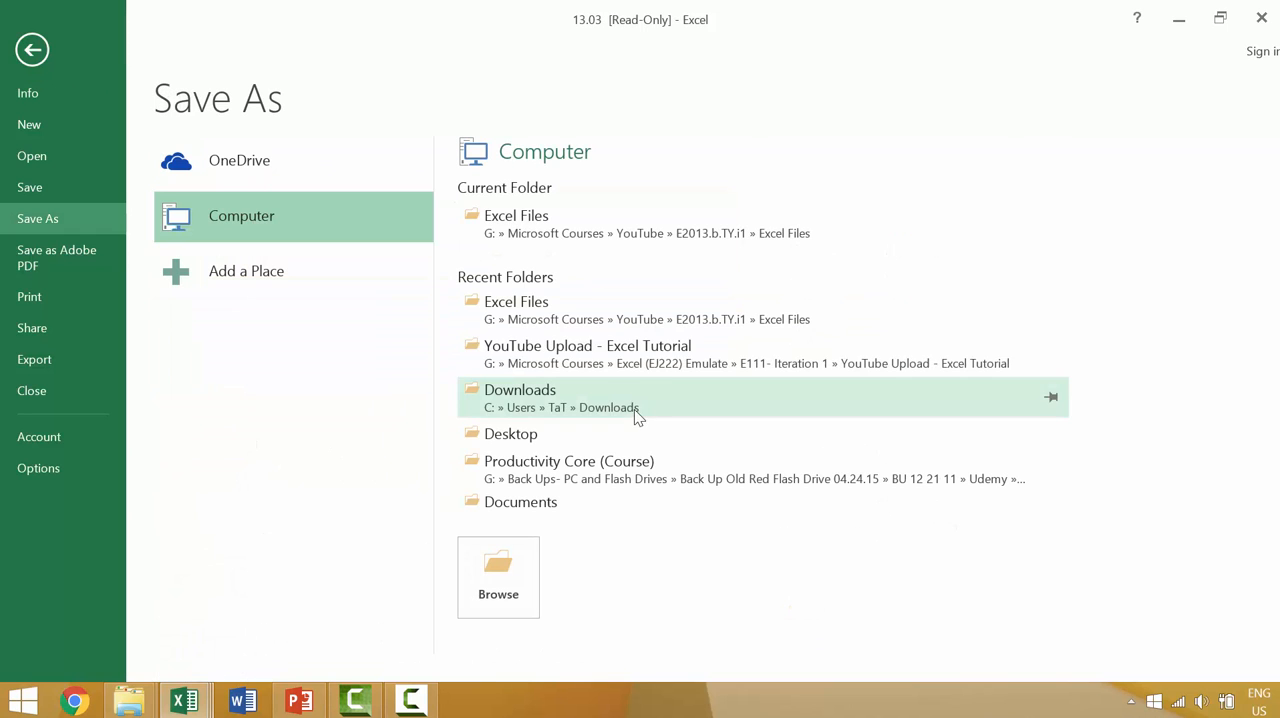
# Step: Save the edited workbook as Copy of 13.03 in the Excel Files folder, replacing the existing copy, and close it
pyautogui.click(507, 311)
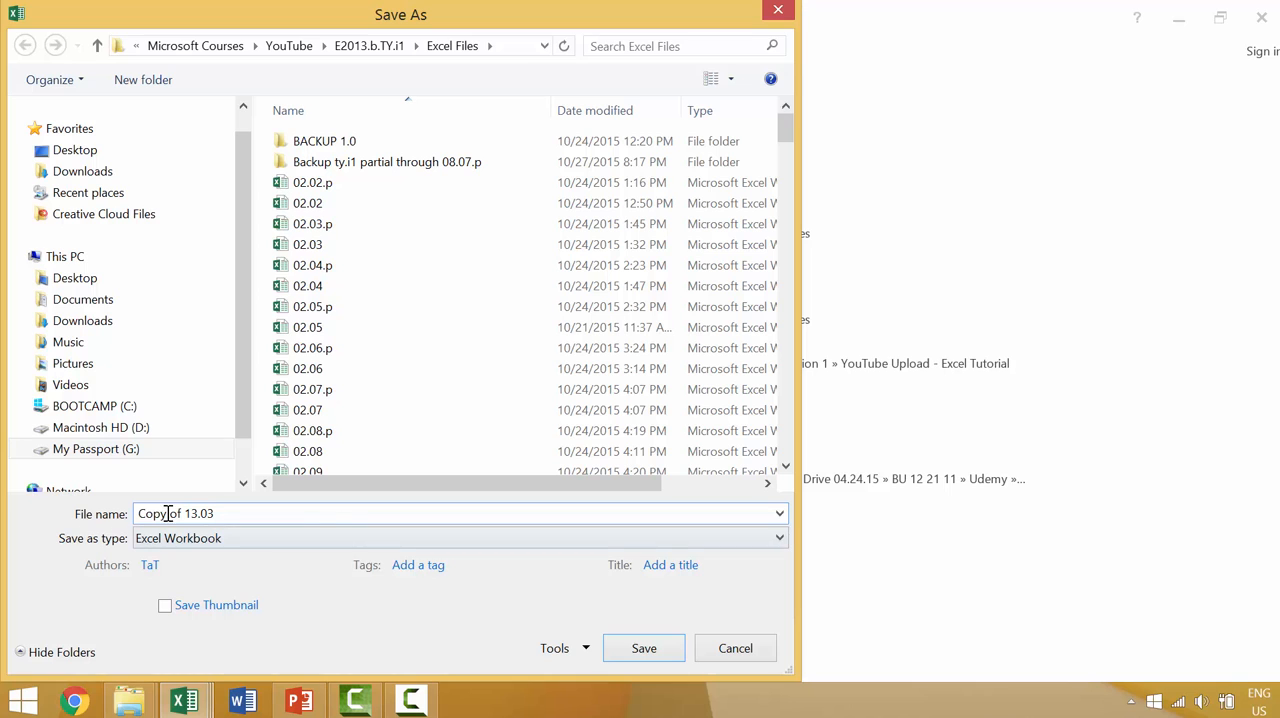
pyautogui.click(652, 650)
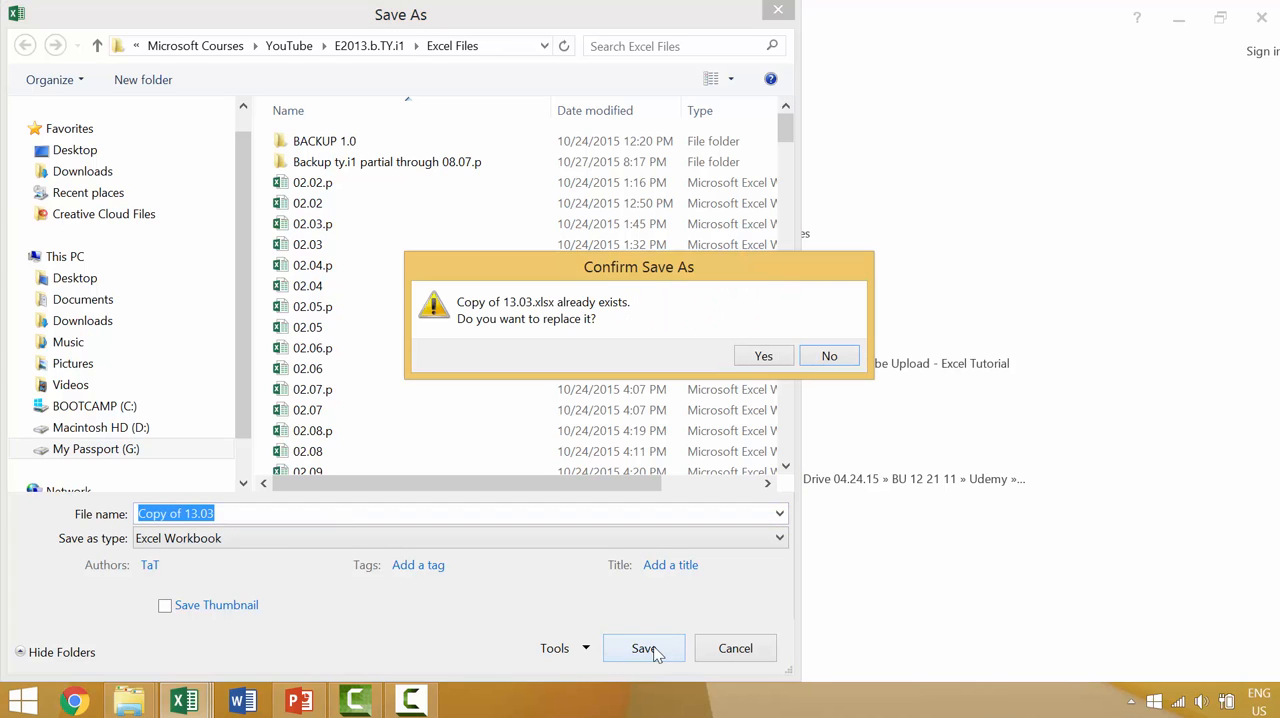
pyautogui.click(765, 356)
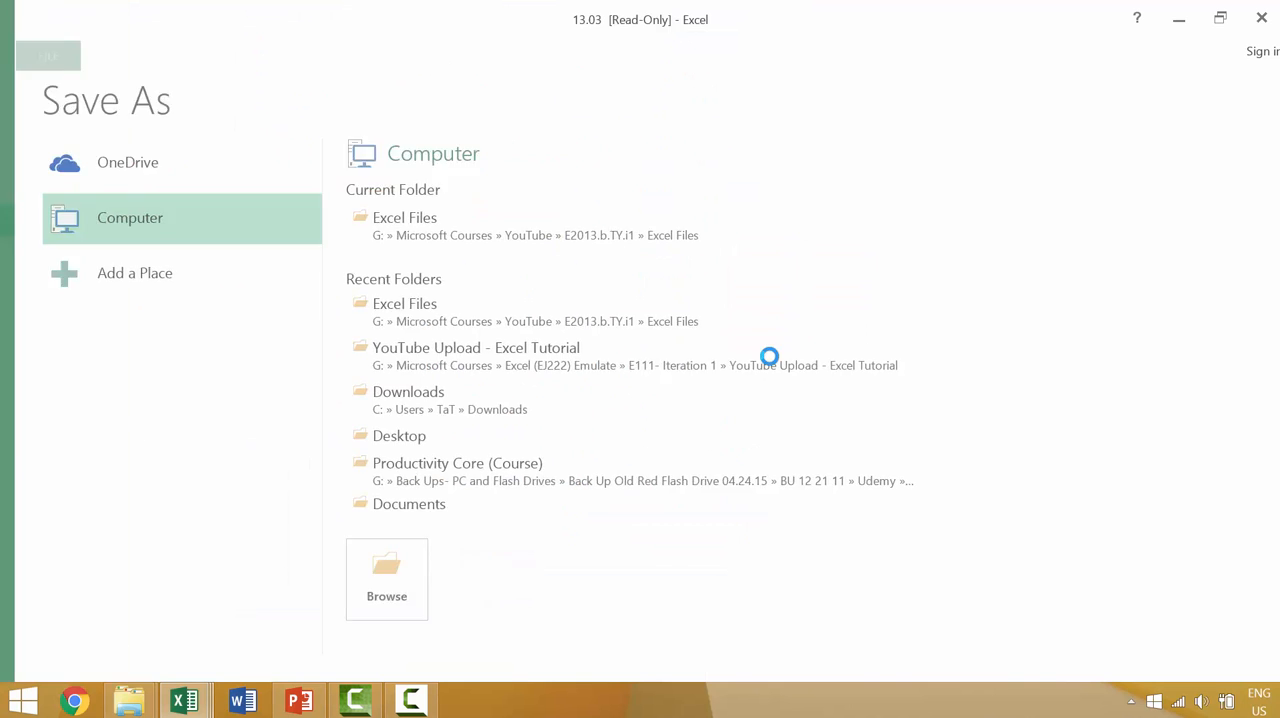
pyautogui.click(1262, 17)
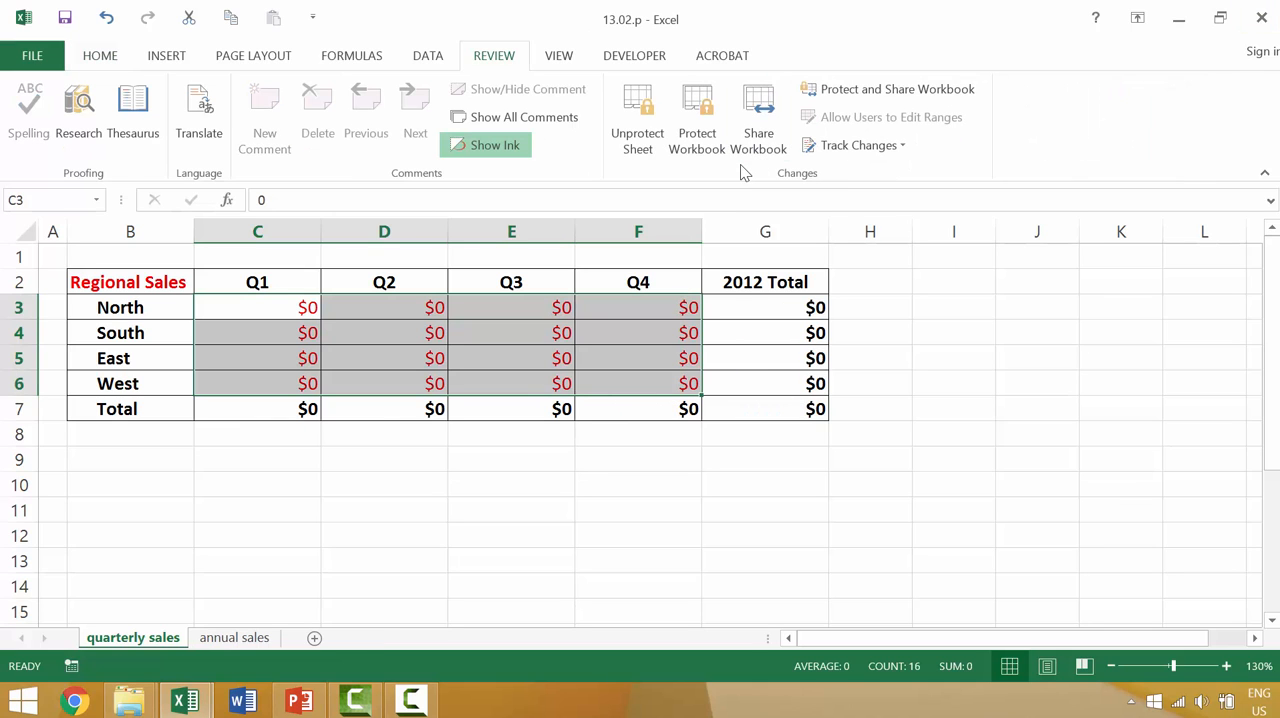
# Step: Reopen 13.03 with the passwords to open and to modify, declining the read-only recommendation
pyautogui.hotkey('ctrl', 'o')
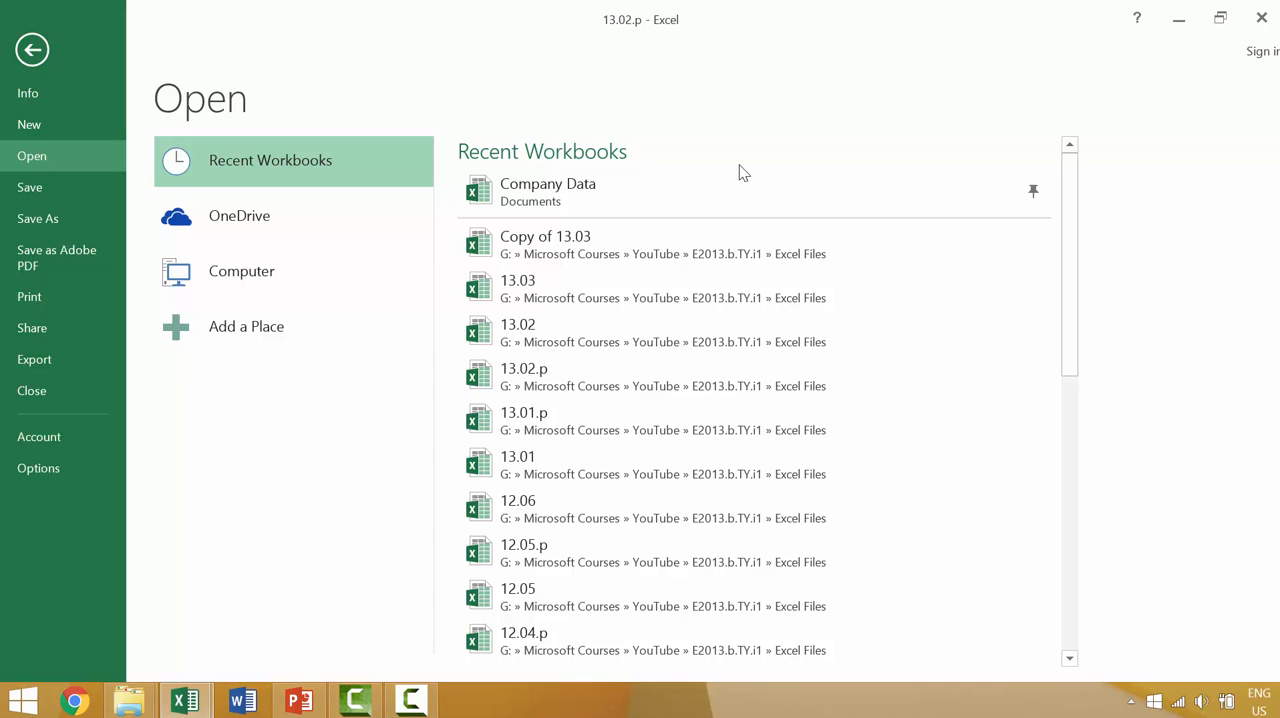
pyautogui.click(684, 286)
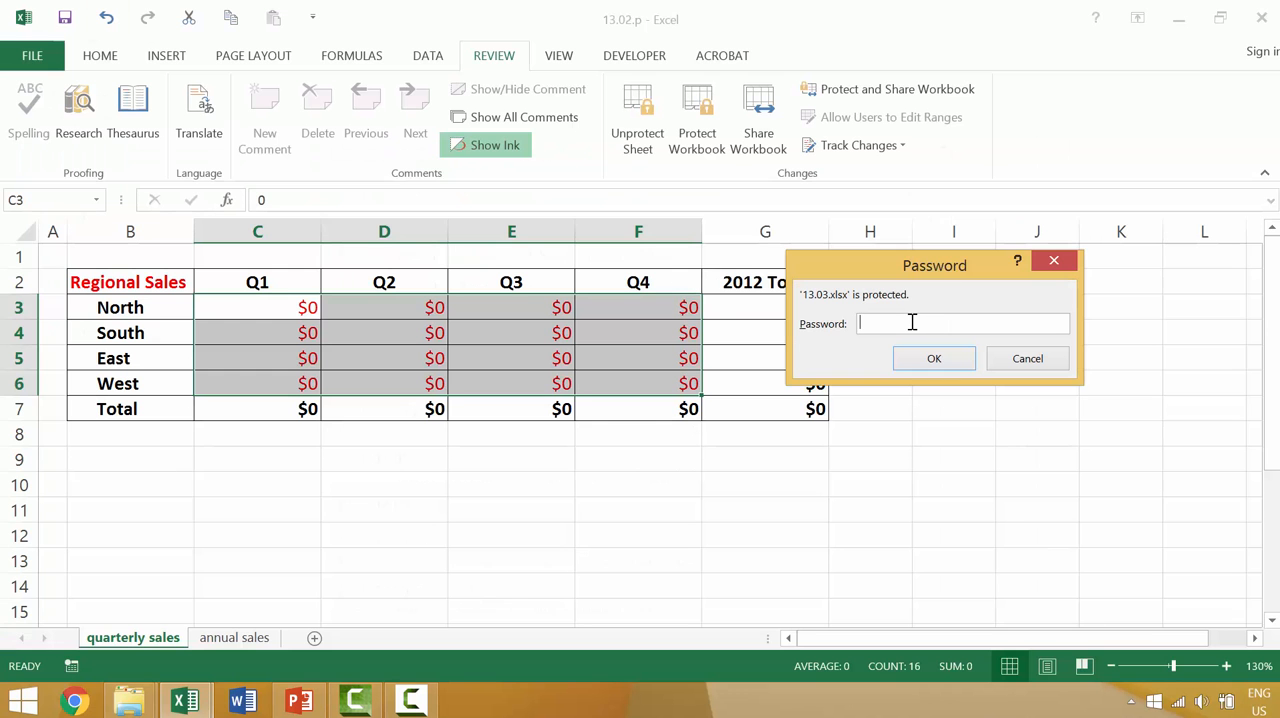
pyautogui.press('Return')
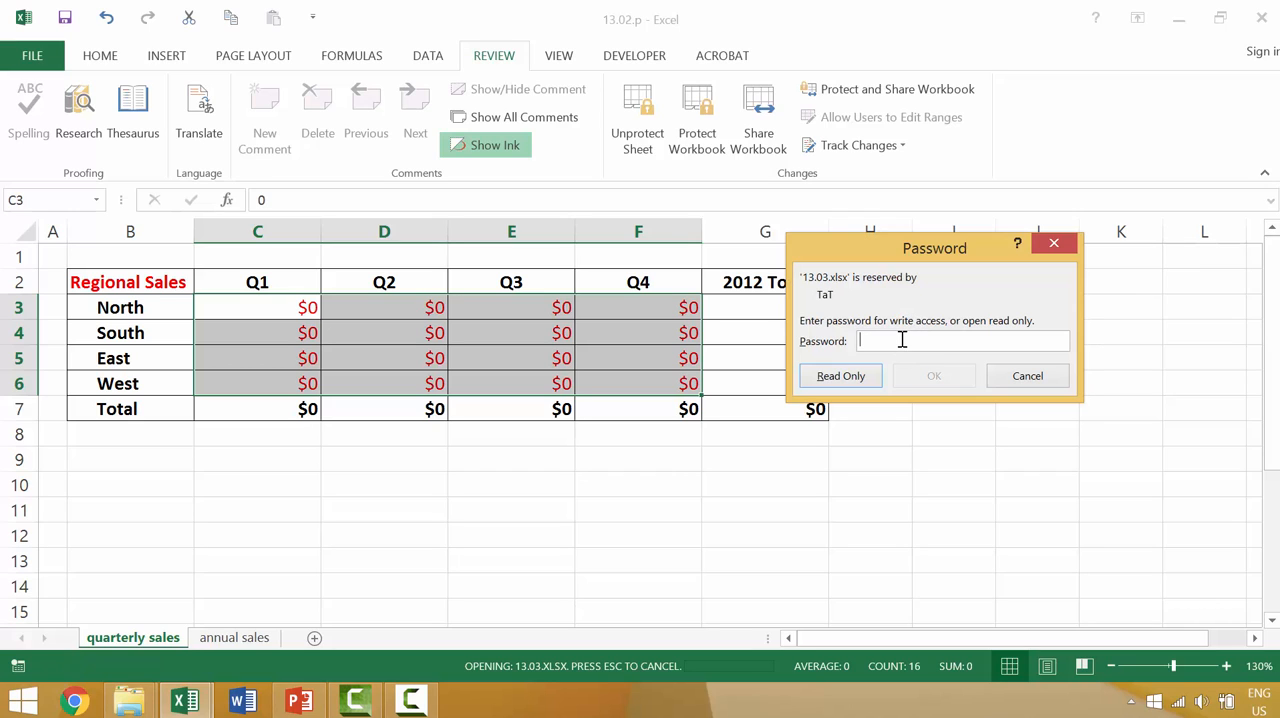
pyautogui.write('•••')
pyautogui.press('Return')
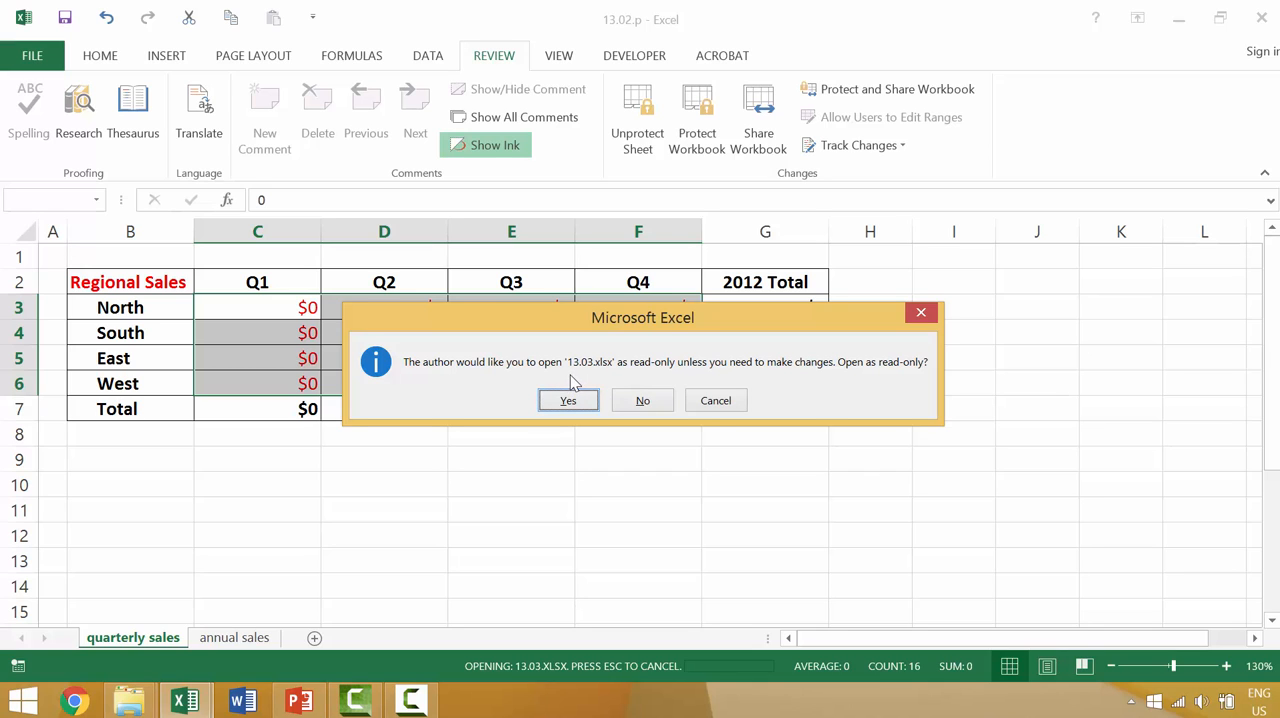
pyautogui.click(645, 401)
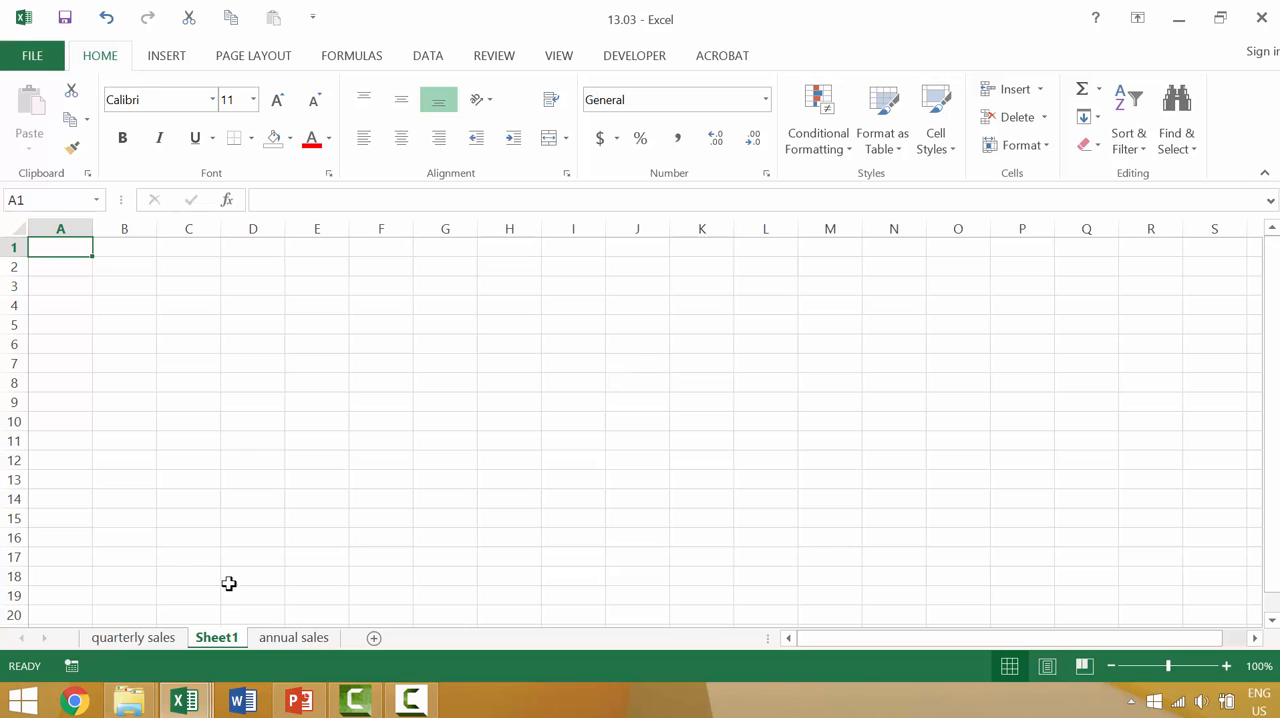
# Step: Switch to the quarterly sales sheet and save 13.03 under its existing name
pyautogui.click(133, 638)
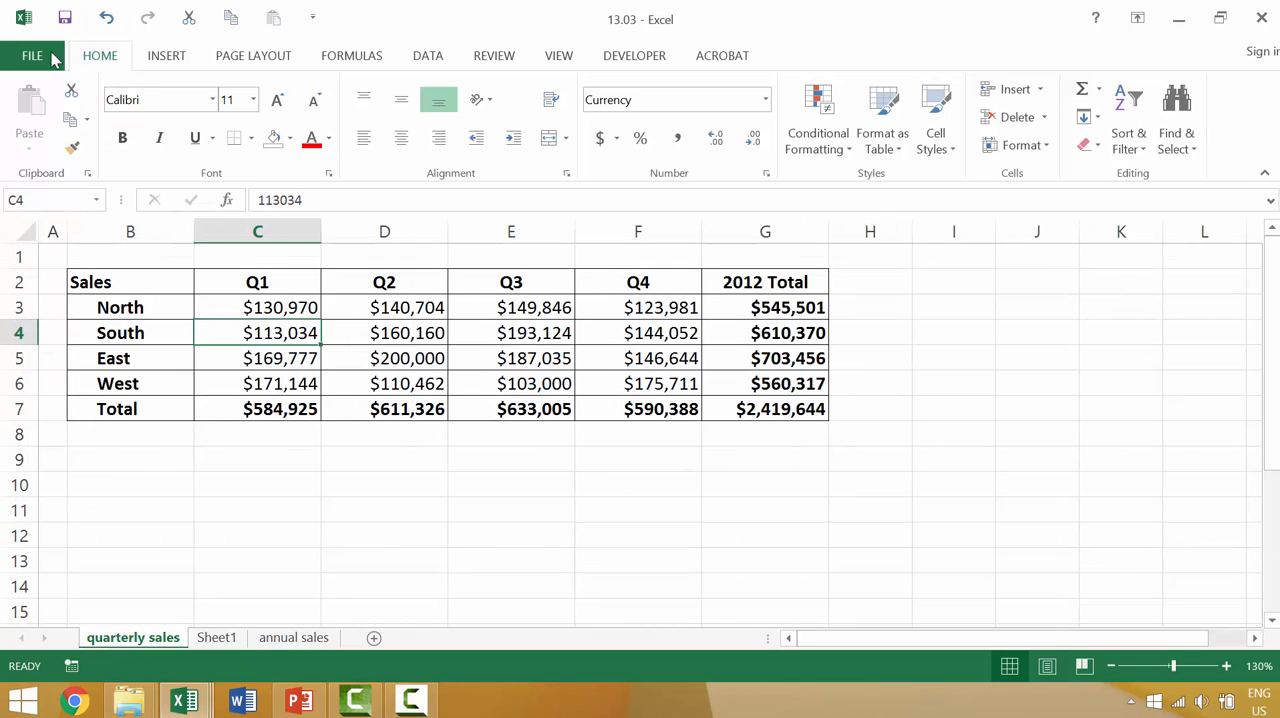
pyautogui.click(33, 56)
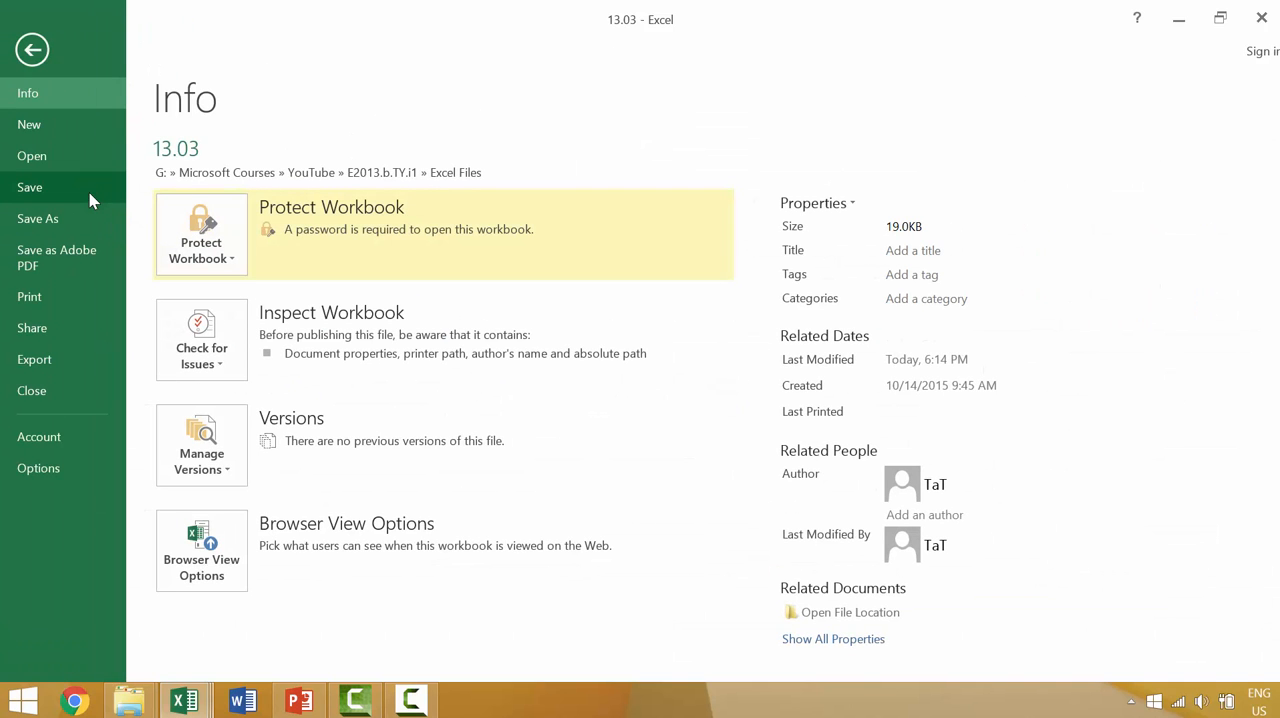
pyautogui.click(89, 192)
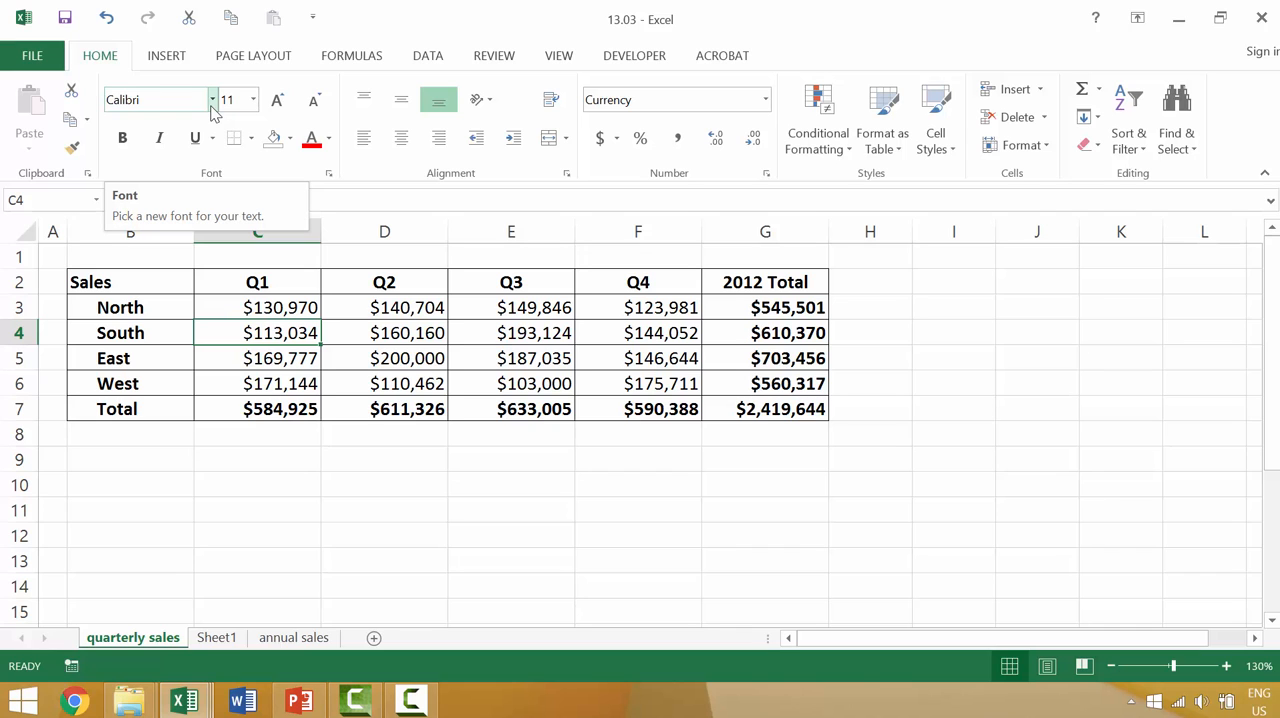
# Step: Remove the passwords to open and to modify from 13.03 and turn off its read-only recommendation in the general save options
pyautogui.click(32, 56)
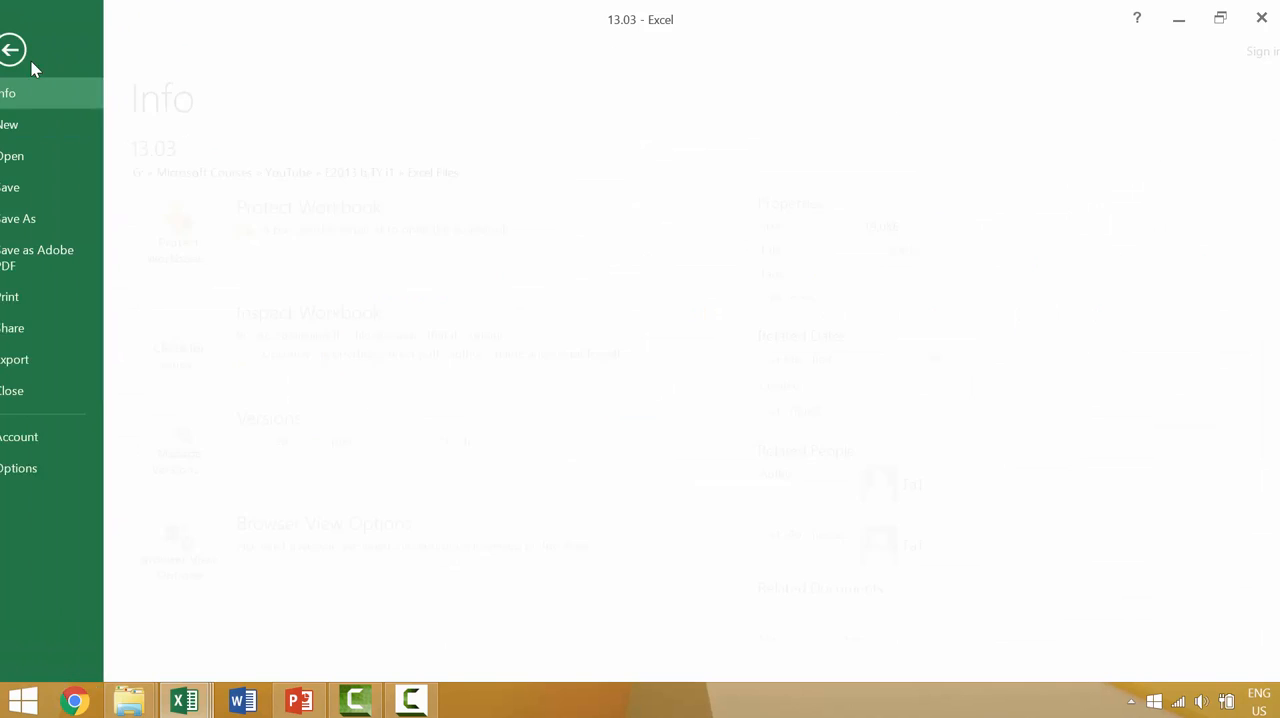
pyautogui.click(75, 232)
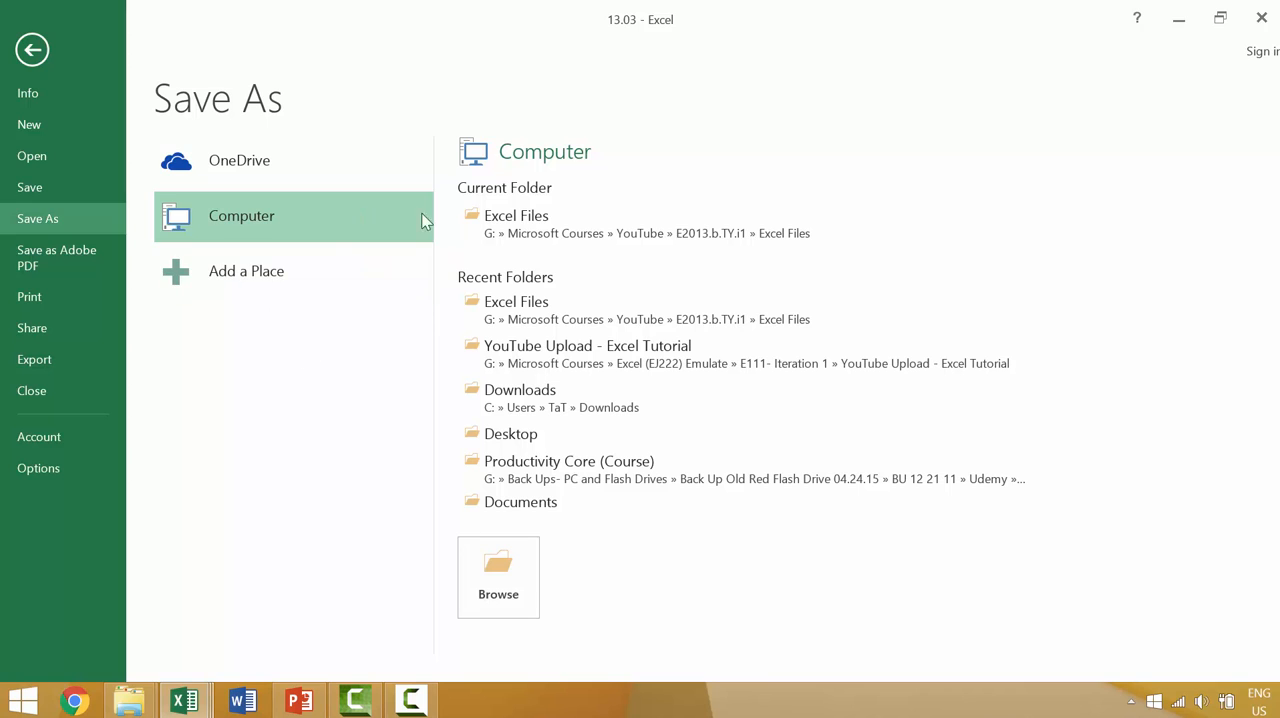
pyautogui.click(513, 233)
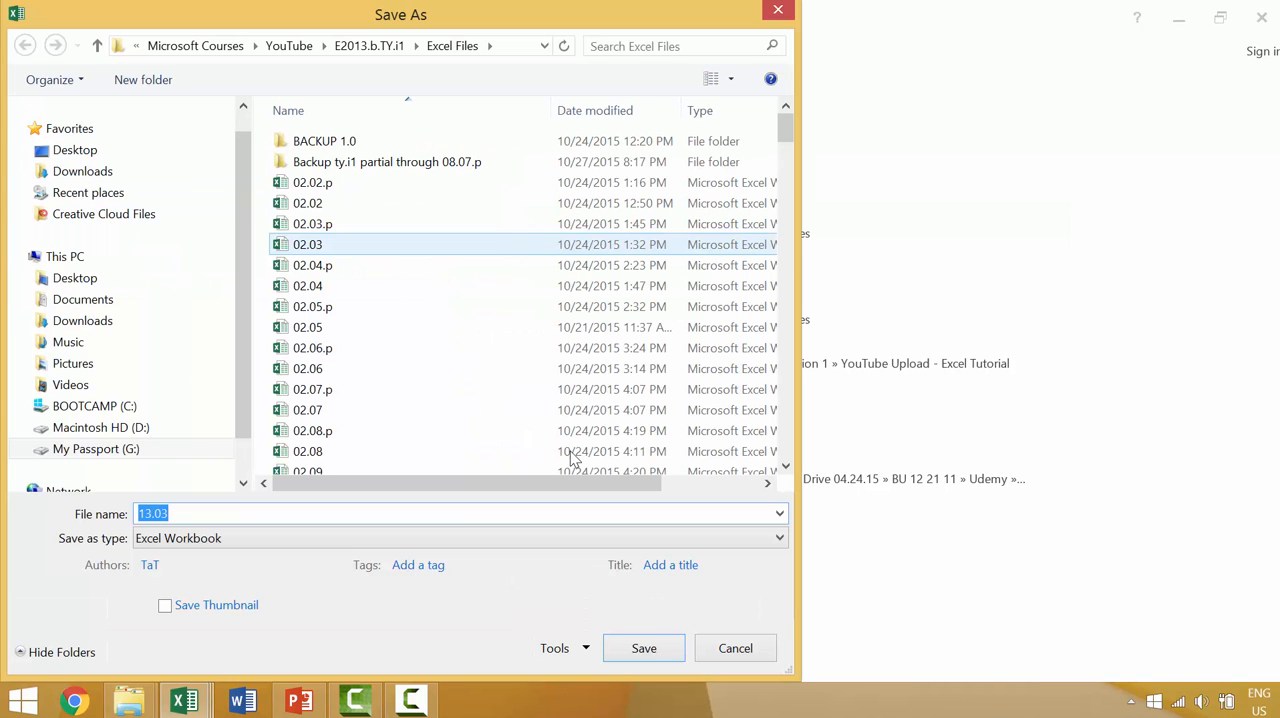
pyautogui.click(568, 648)
pyautogui.click(645, 628)
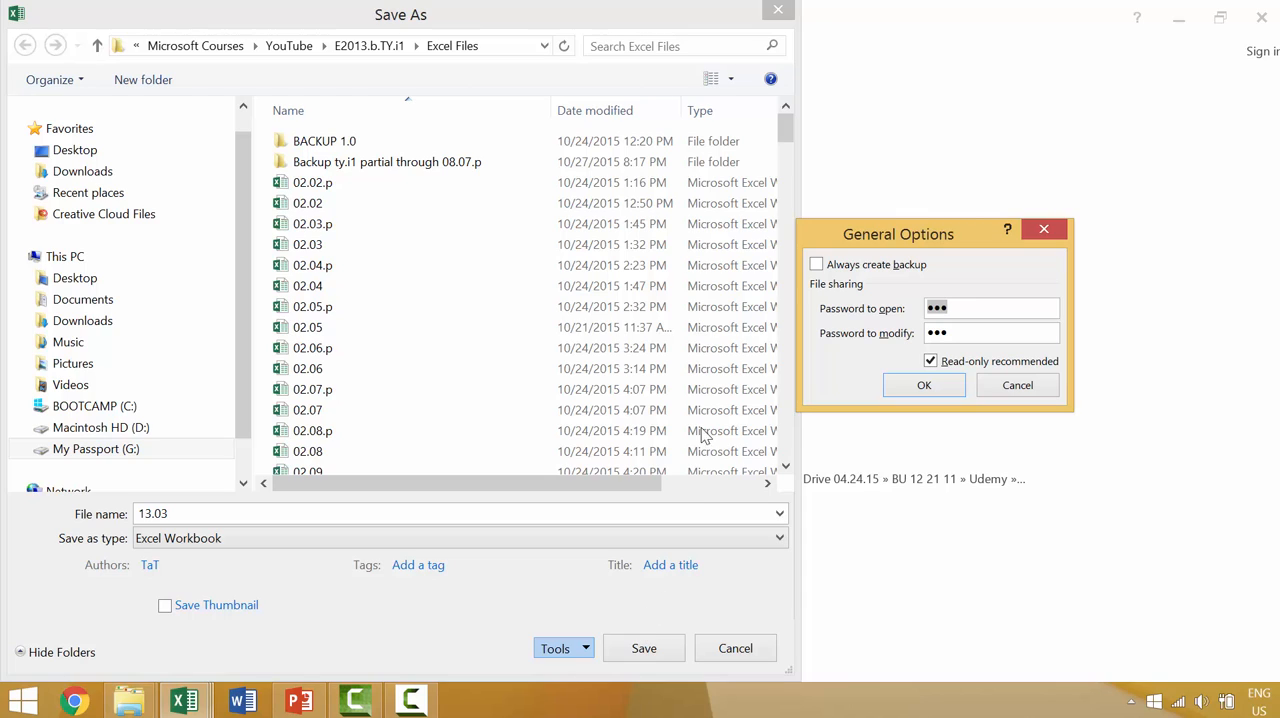
pyautogui.press('BackSpace')
pyautogui.doubleClick(950, 332)
pyautogui.press('BackSpace')
pyautogui.click(930, 361)
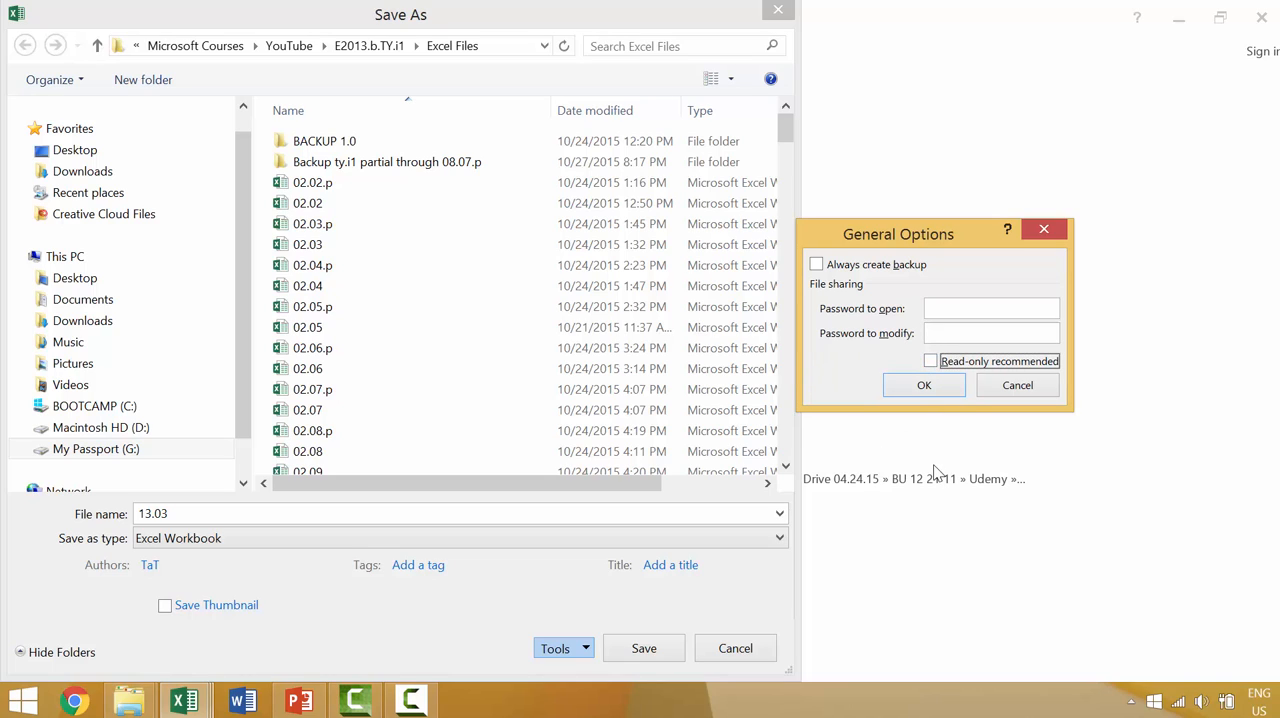
pyautogui.click(924, 385)
# Step: Save 13.03 in the Excel Files folder, replacing the existing file, and close the workbook
pyautogui.click(652, 648)
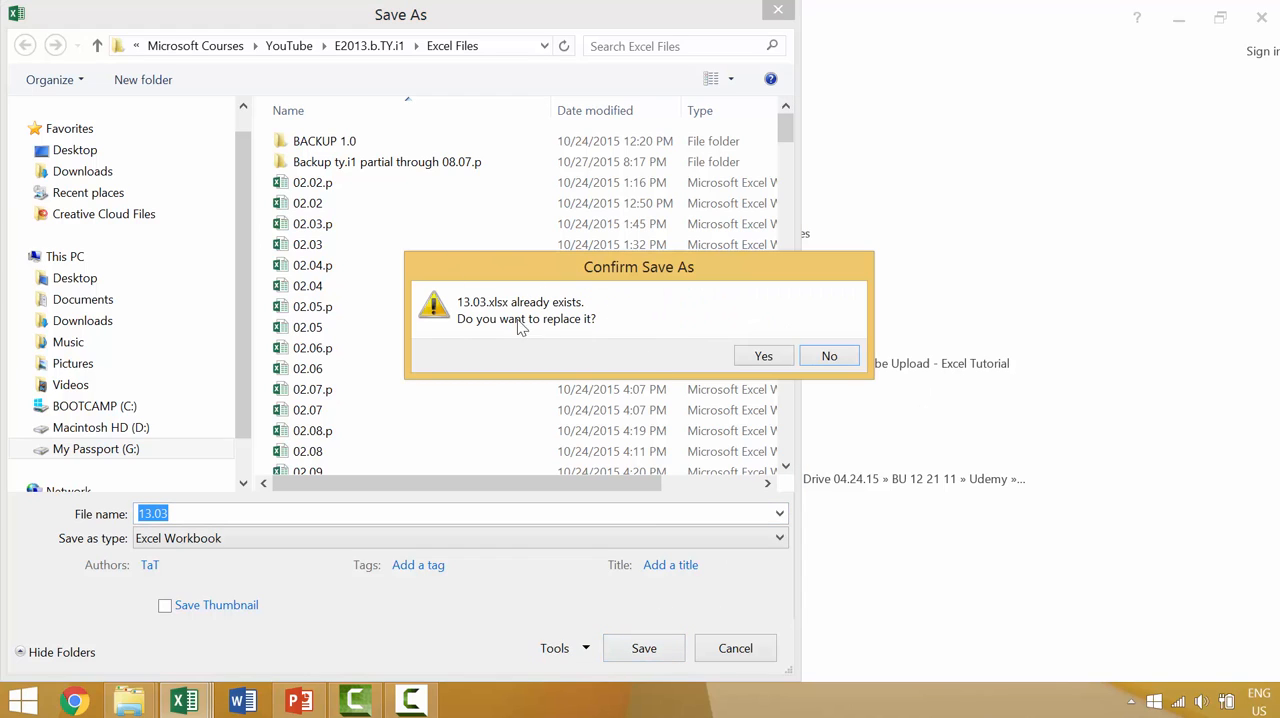
pyautogui.click(764, 358)
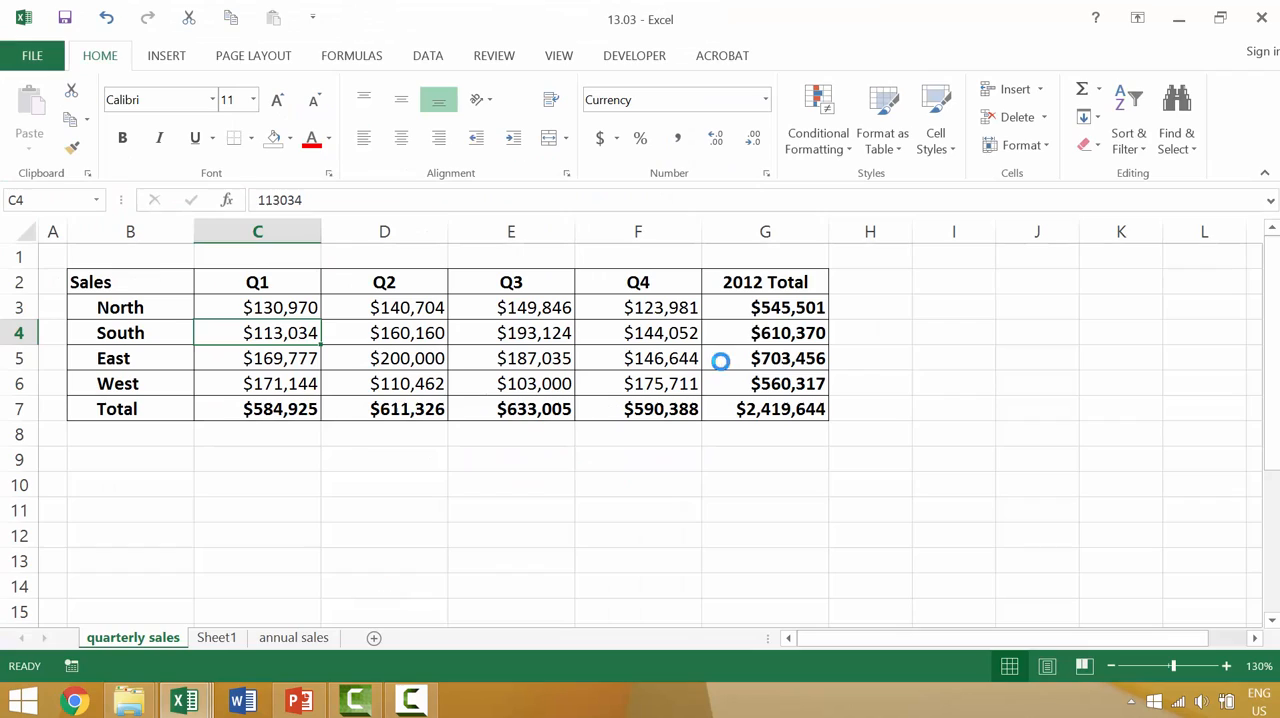
pyautogui.click(1263, 18)
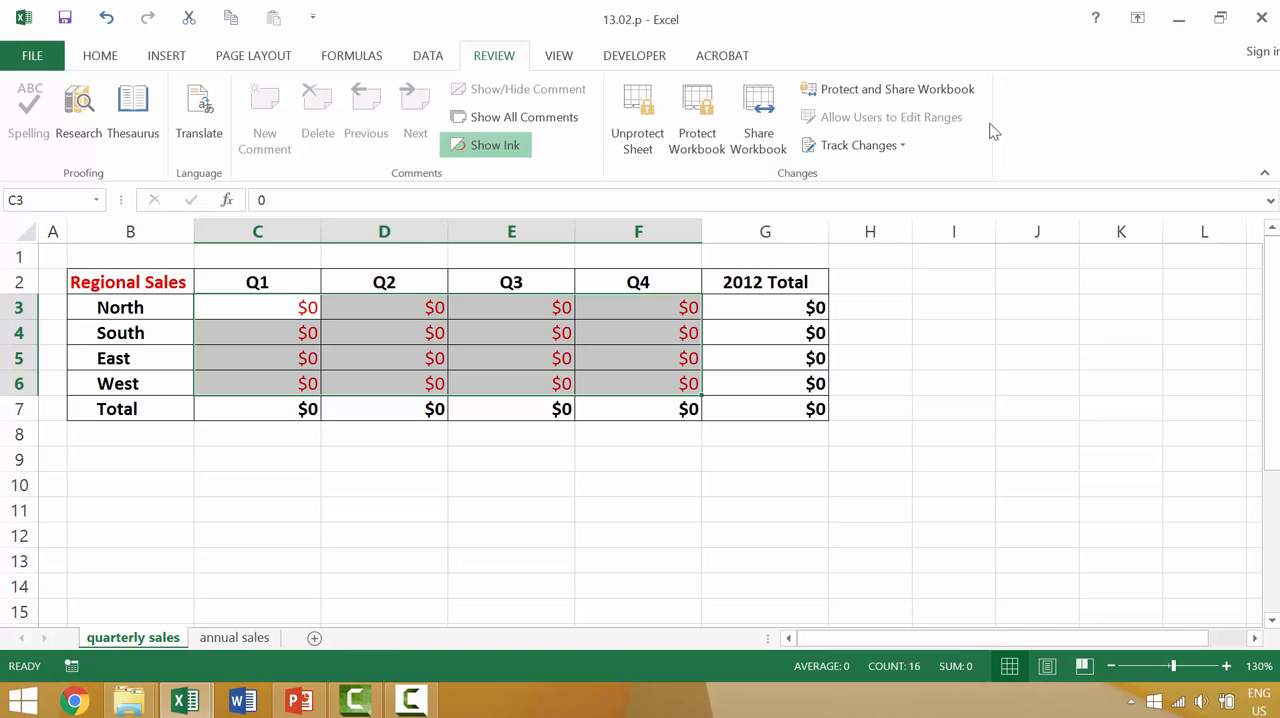
# Step: Reopen the 13.03 workbook from the Excel Files folder
pyautogui.hotkey('ctrl', 'o')
pyautogui.press('Escape')
pyautogui.click(25, 55)
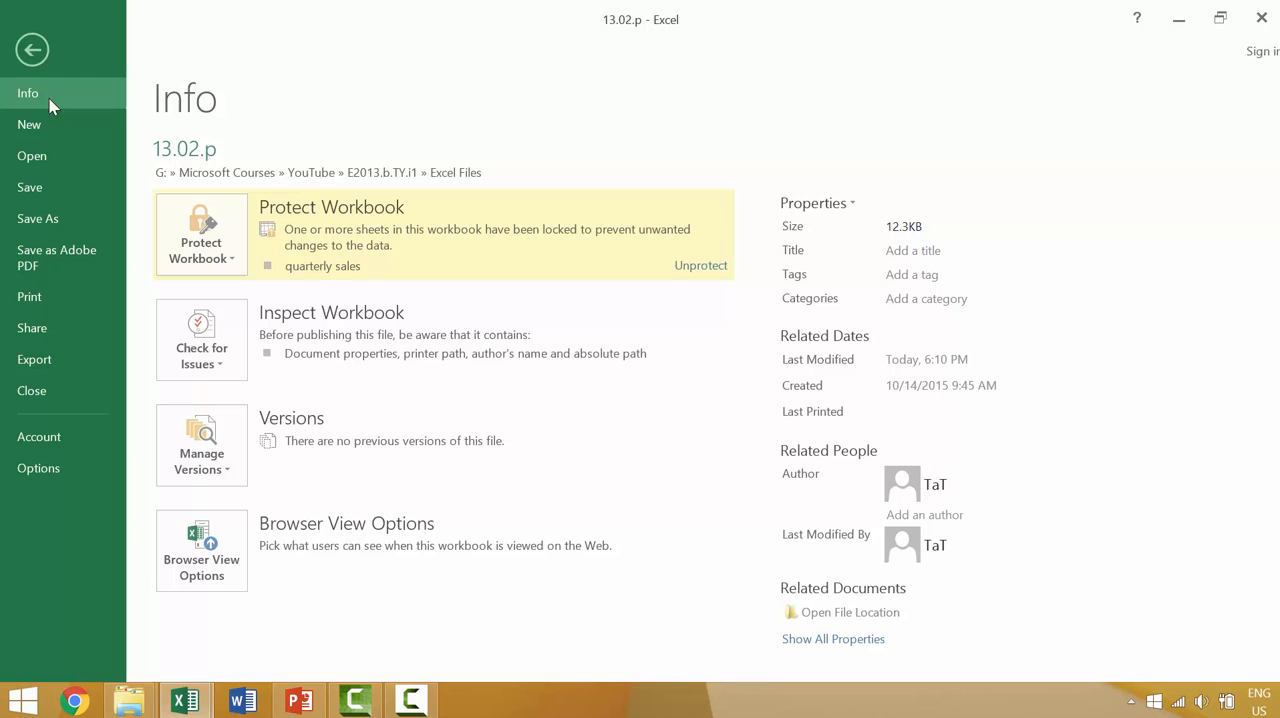
pyautogui.click(68, 155)
pyautogui.click(557, 232)
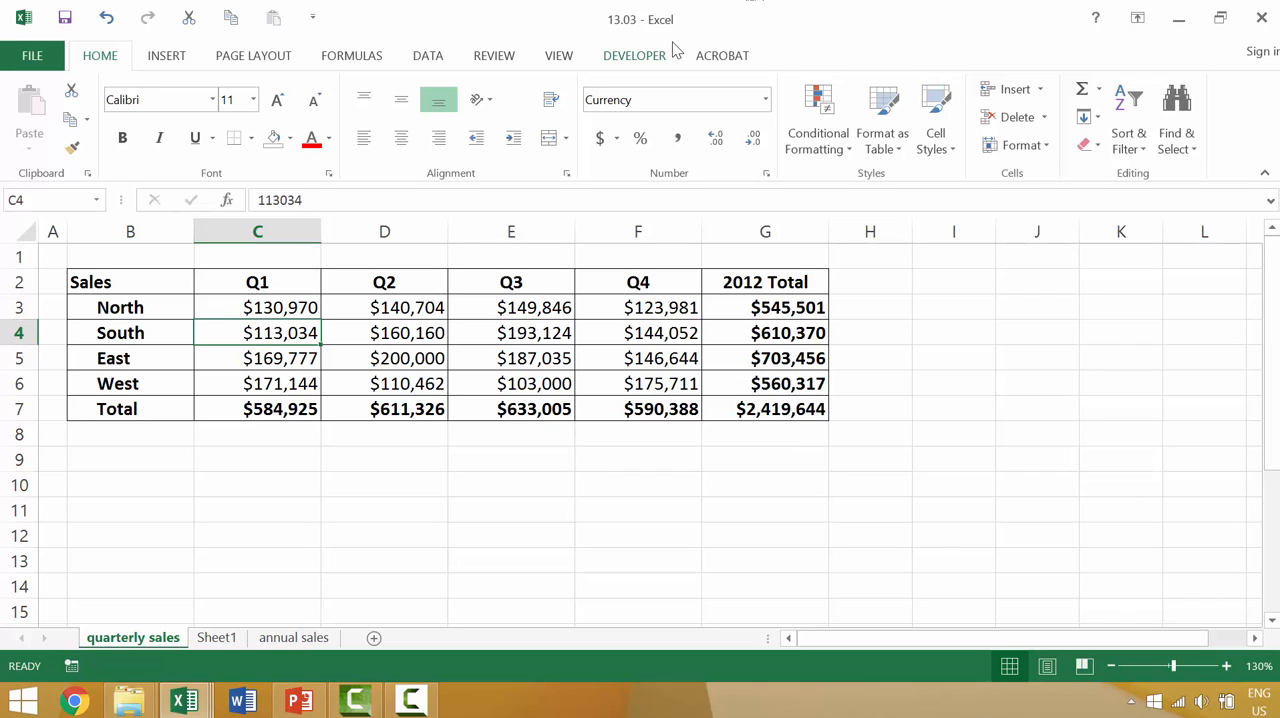
# Step: Review the structure and password options for protecting the workbook and cancel without applying them
pyautogui.click(505, 58)
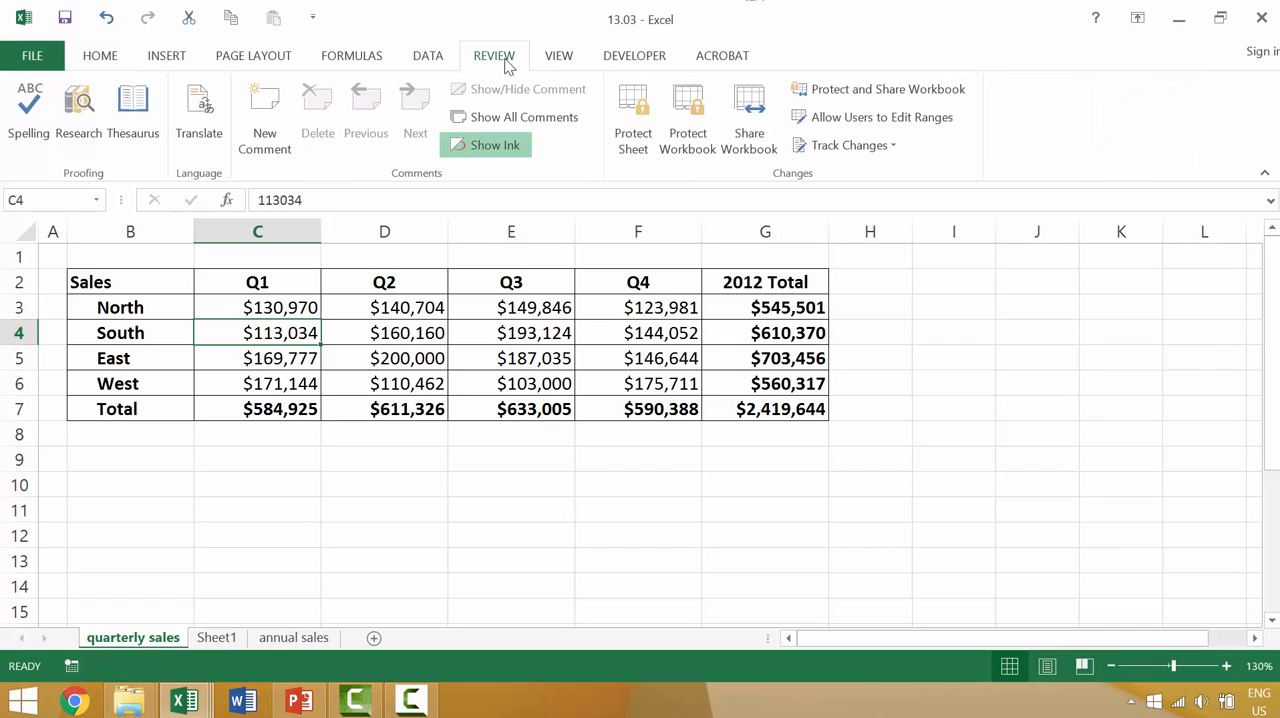
pyautogui.click(687, 125)
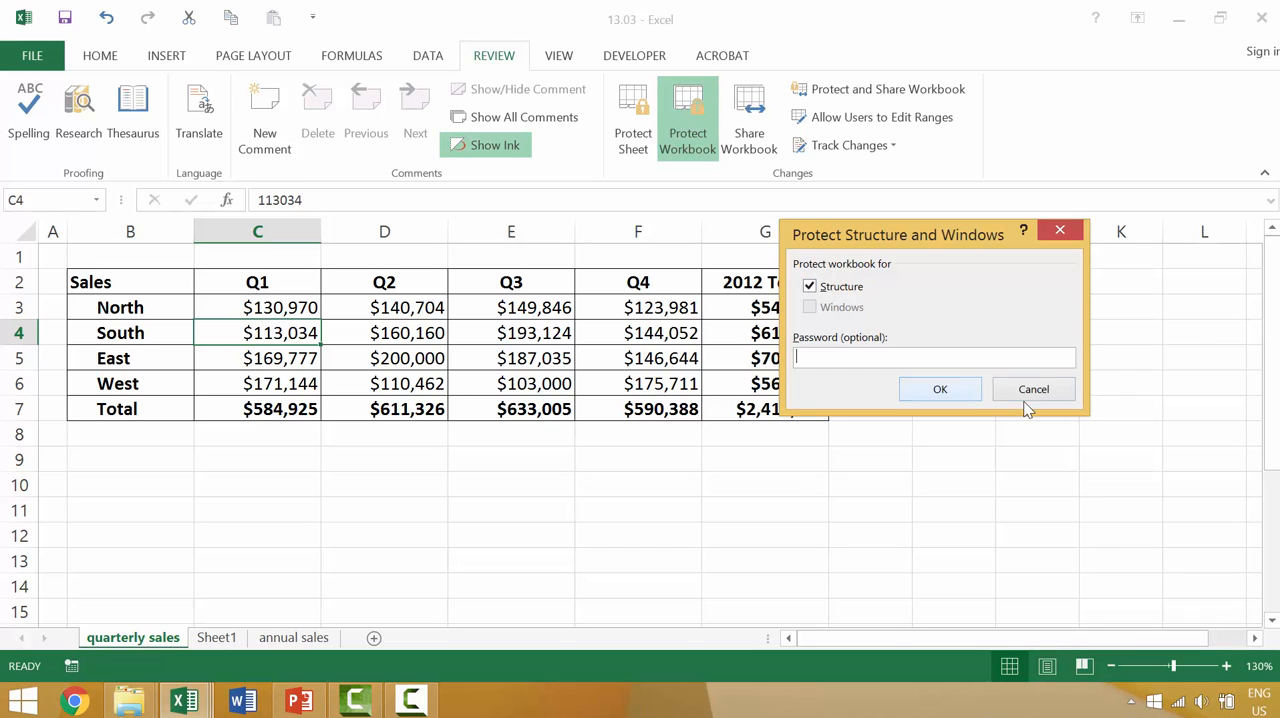
pyautogui.click(962, 396)
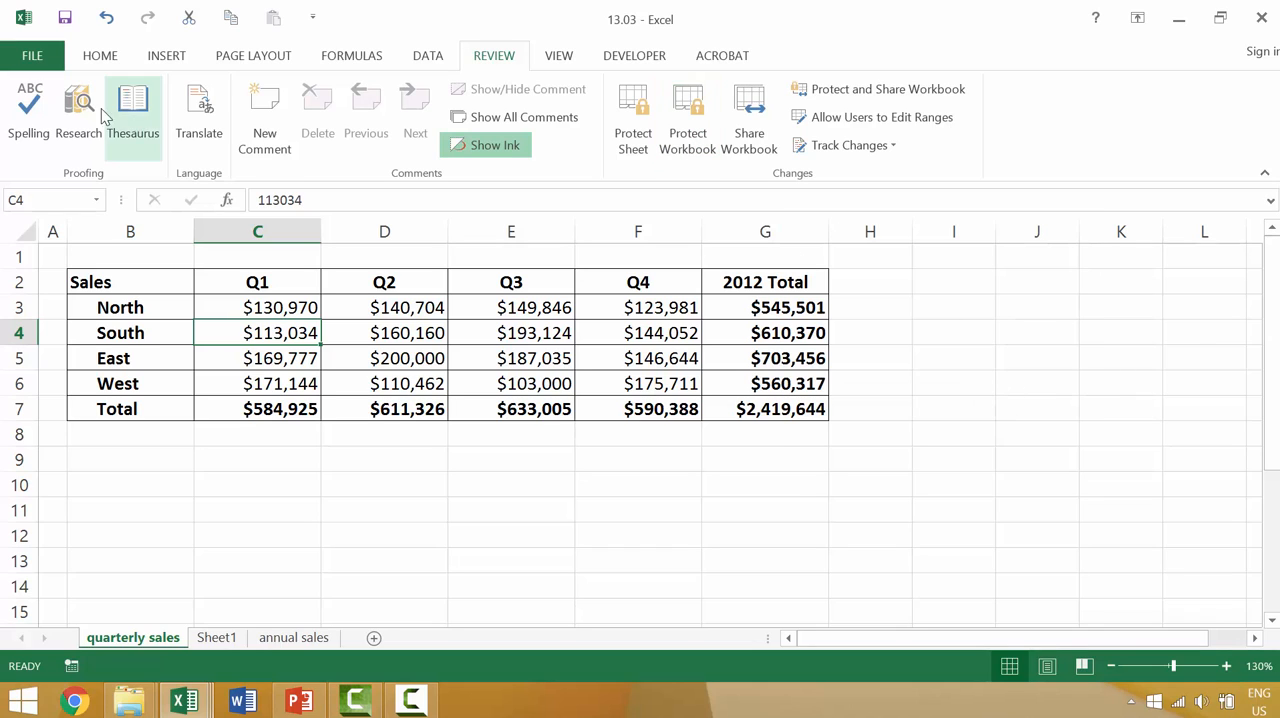
# Step: Review the file password and read-only recommendation options in the general save options for 13.03, and cancel the save
pyautogui.click(33, 55)
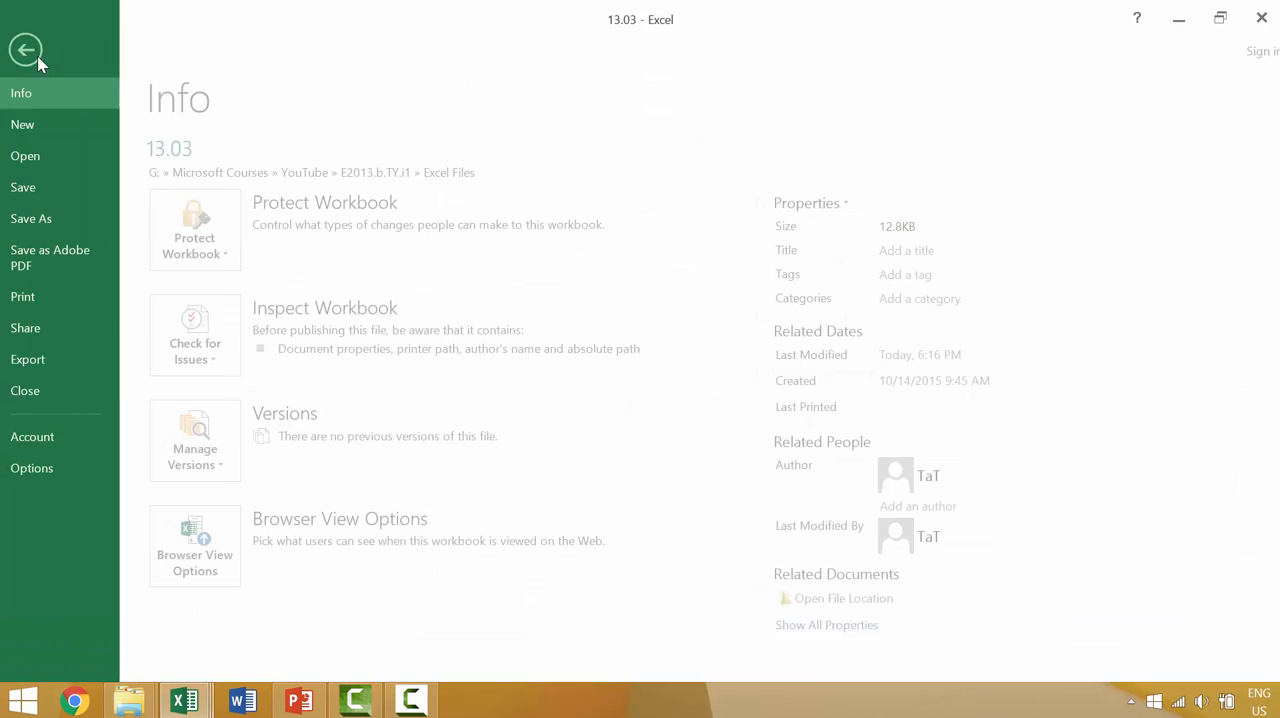
pyautogui.click(51, 221)
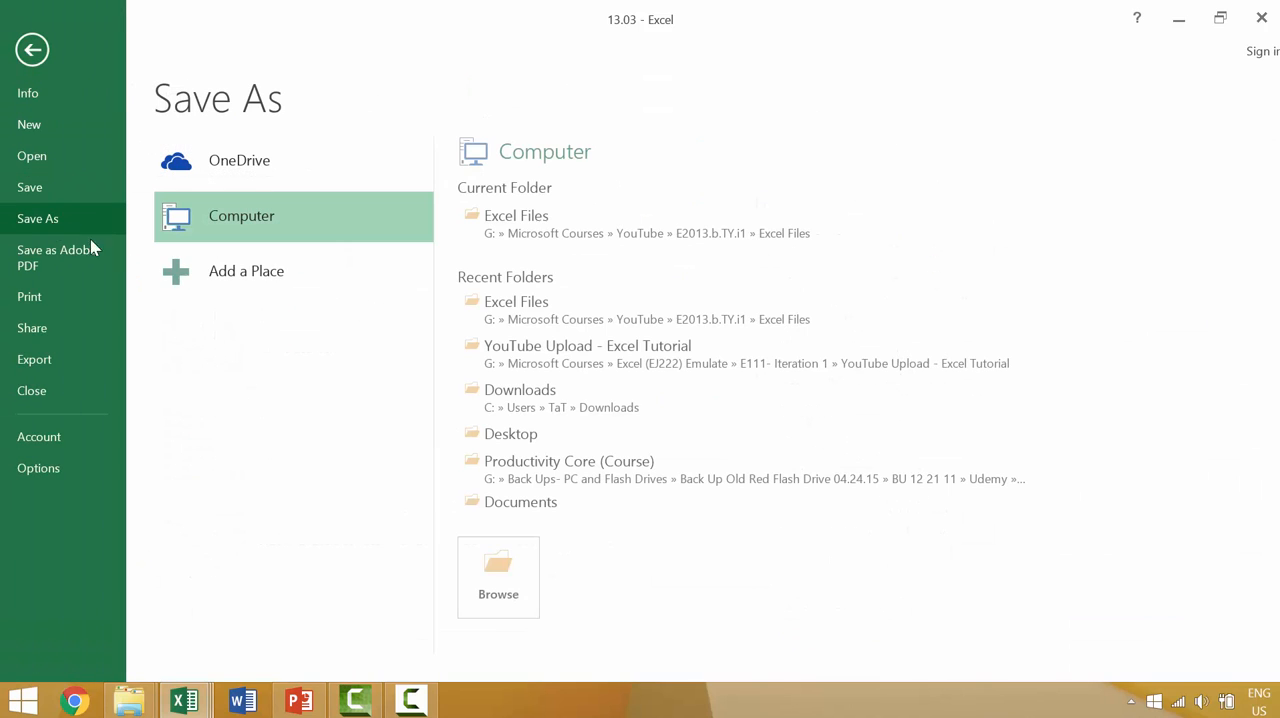
pyautogui.click(532, 243)
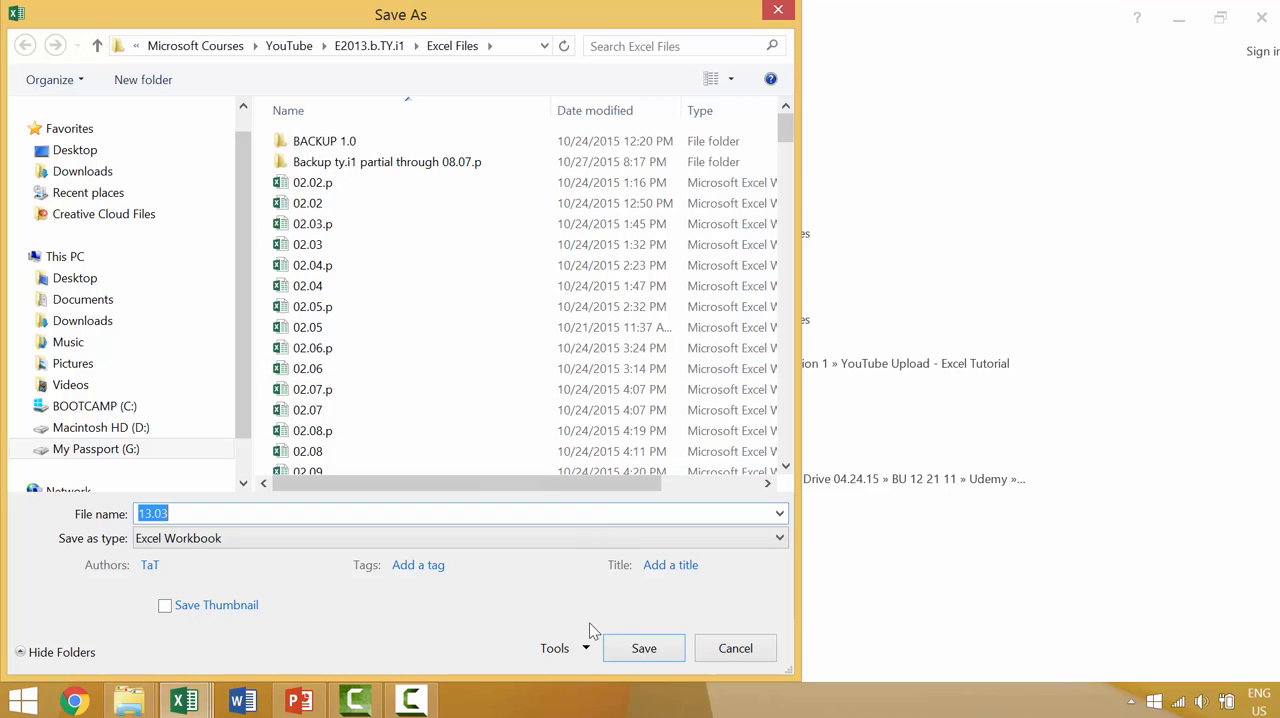
pyautogui.click(558, 652)
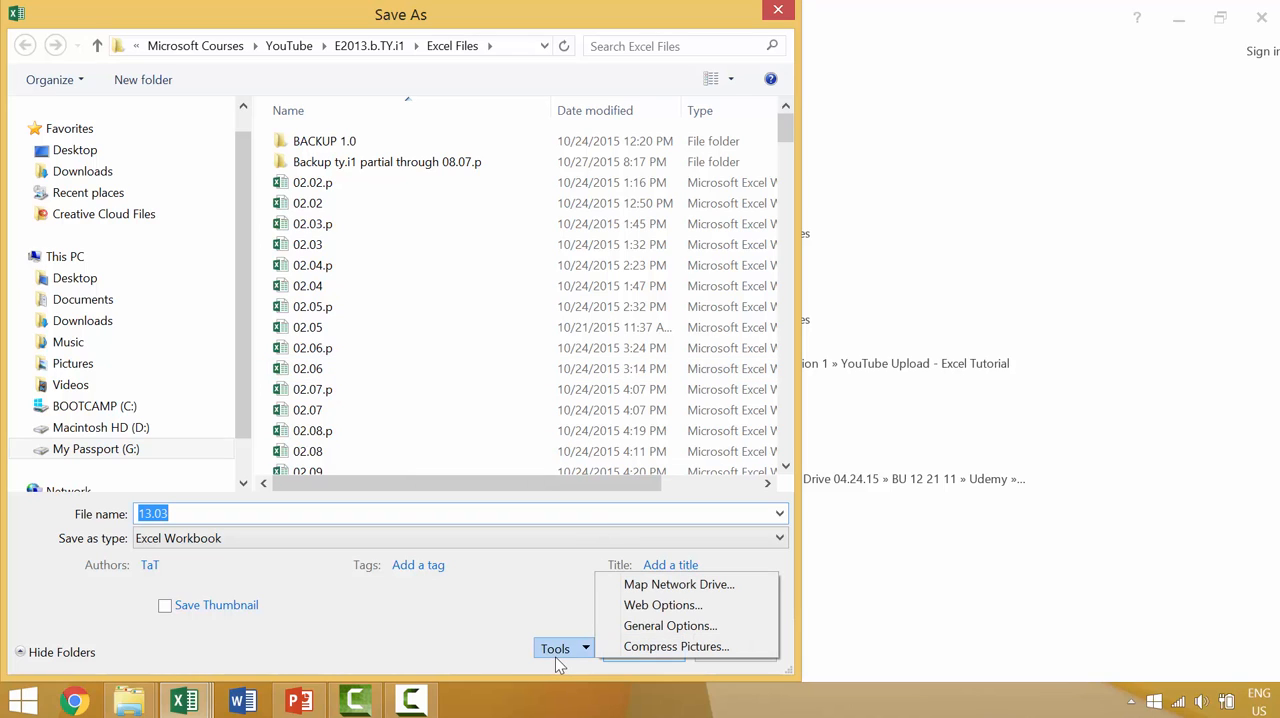
pyautogui.click(650, 627)
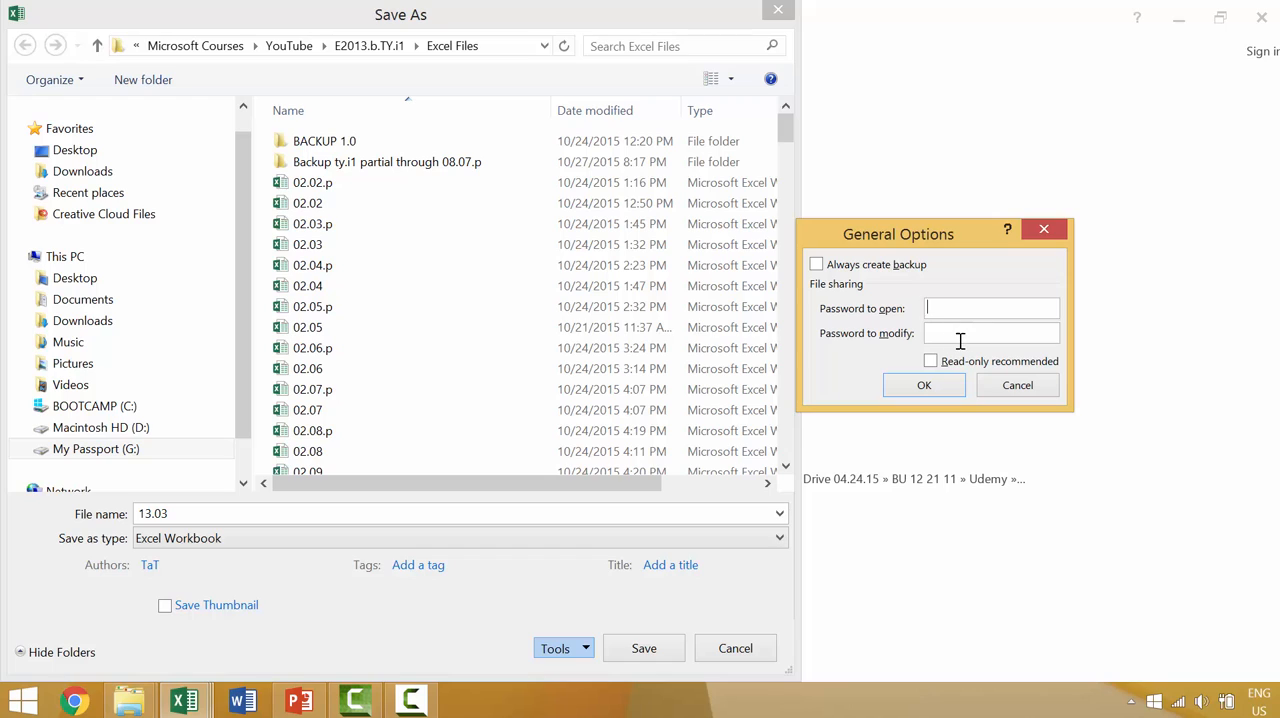
pyautogui.click(937, 367)
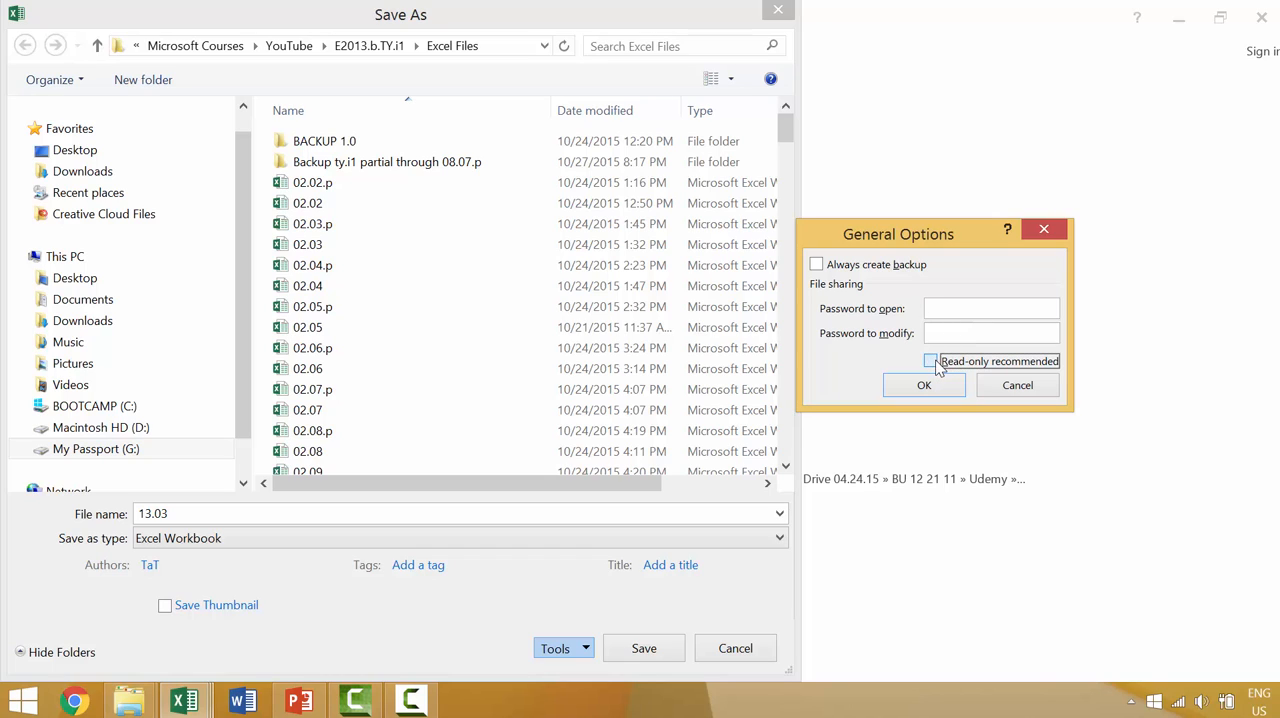
pyautogui.click(935, 364)
pyautogui.click(925, 388)
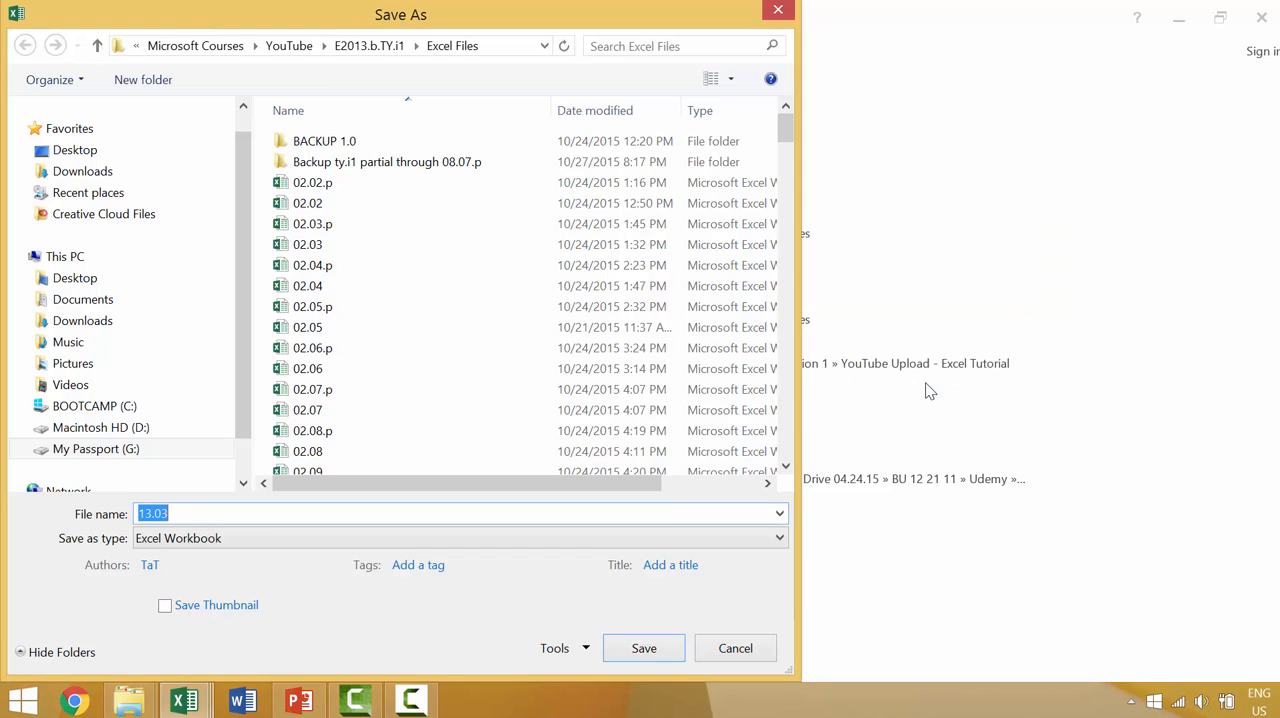
pyautogui.click(735, 648)
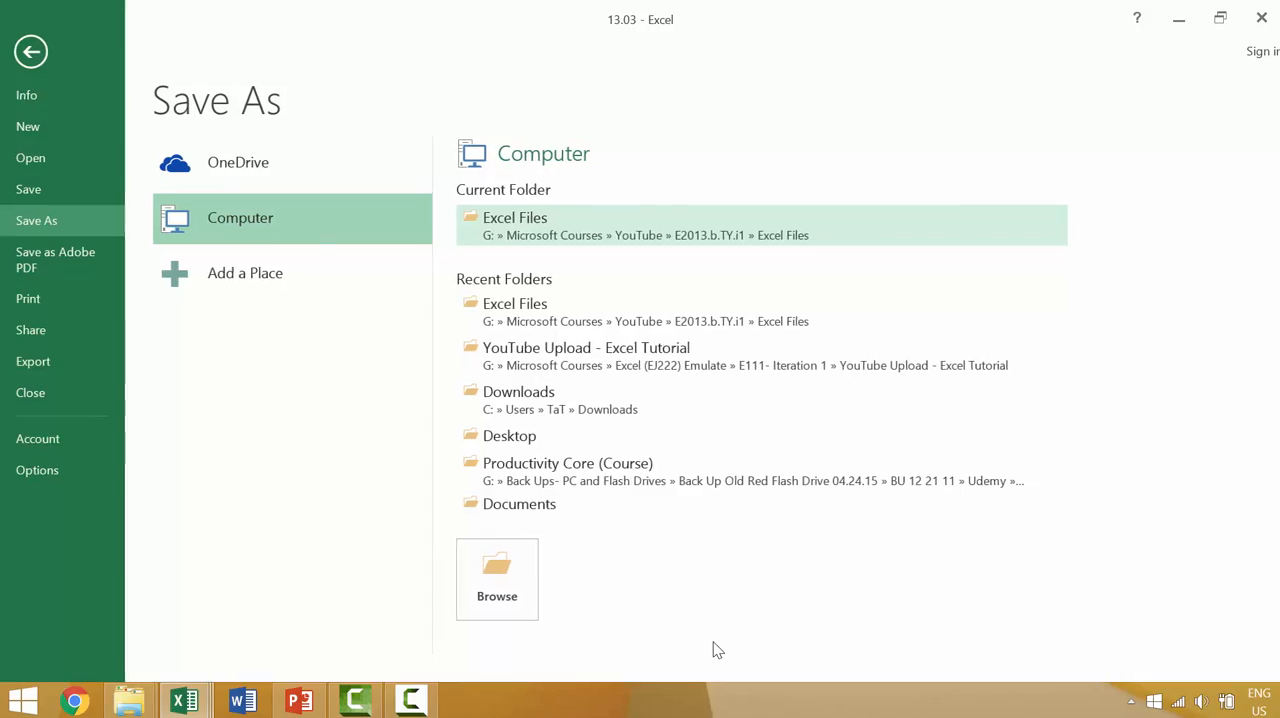